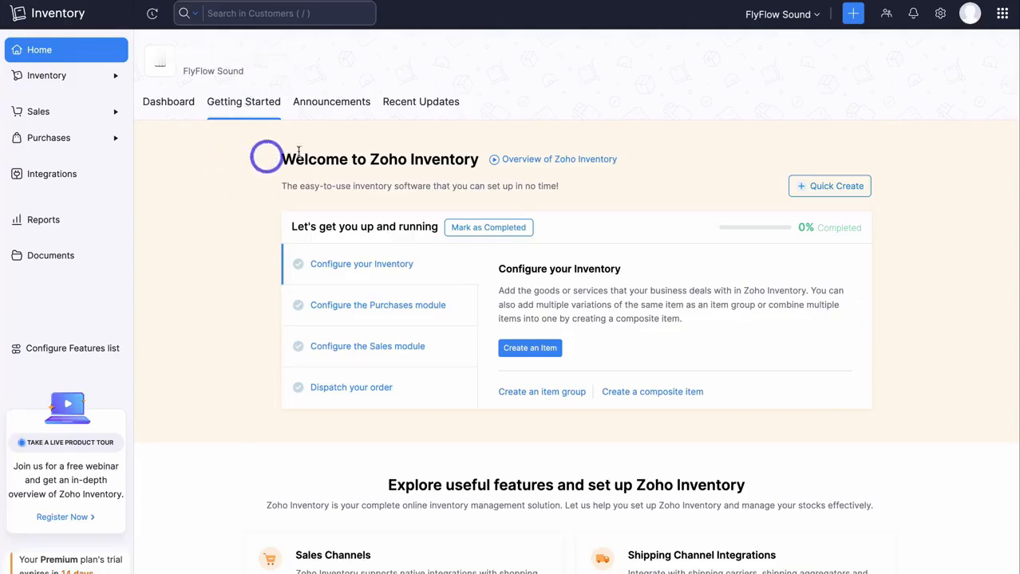
Step: Upload the FlowFly Sound logo image as the organization logo in the organization profile
left_click(939, 16)
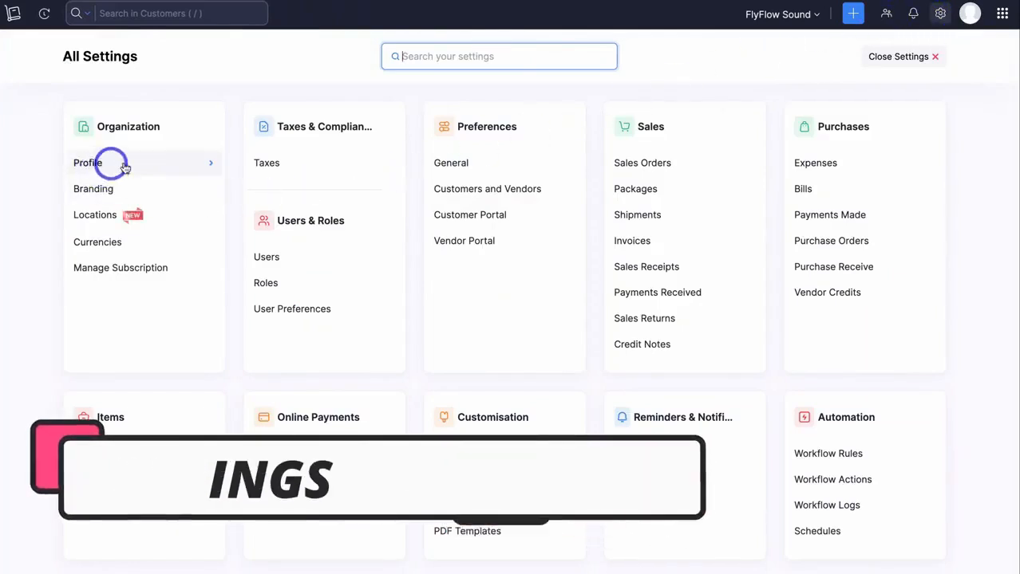
left_click(97, 163)
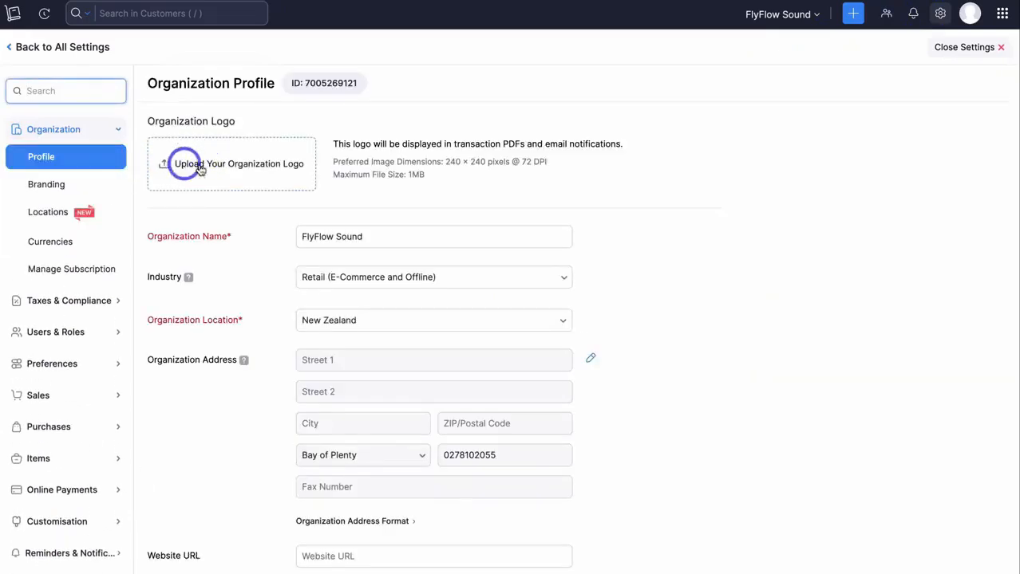
left_click(220, 165)
double_click(380, 262)
scroll(483, 386, "down", 2)
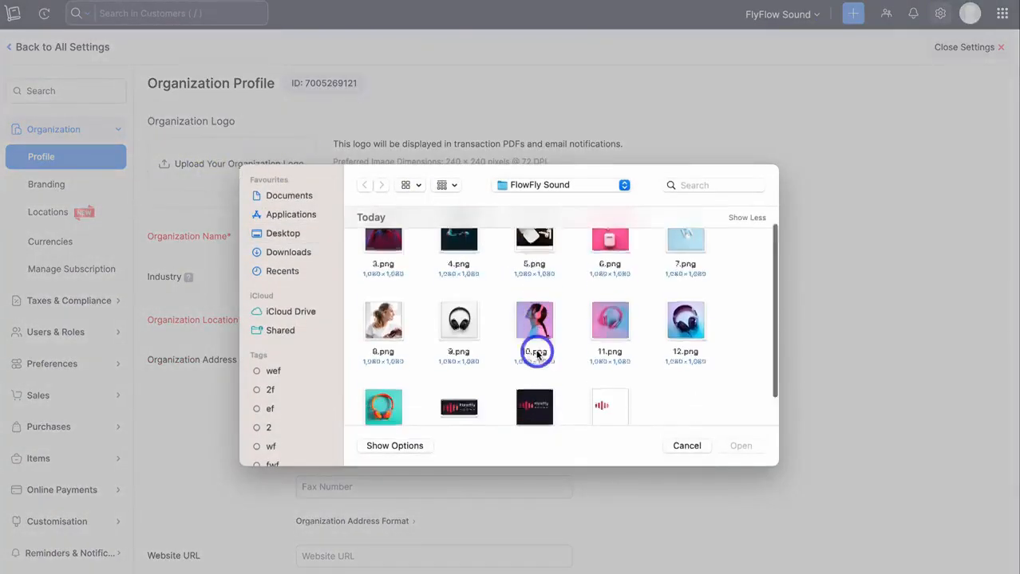
left_click(483, 386)
left_click(740, 446)
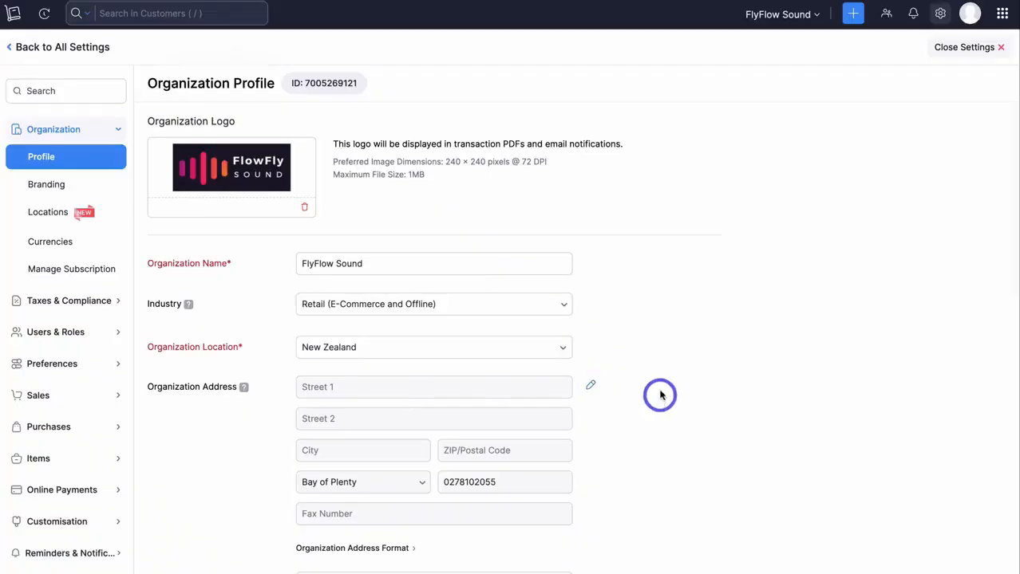
Step: Look over the rest of the organization profile and set the branding appearance to Dark Pane
scroll(654, 391, "down", 5)
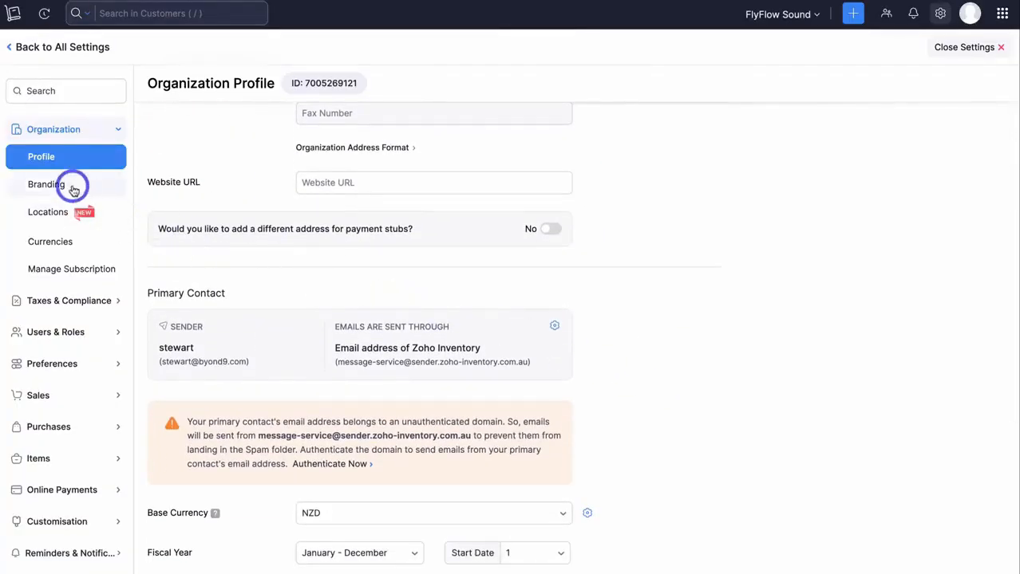
left_click(72, 187)
left_click(218, 318)
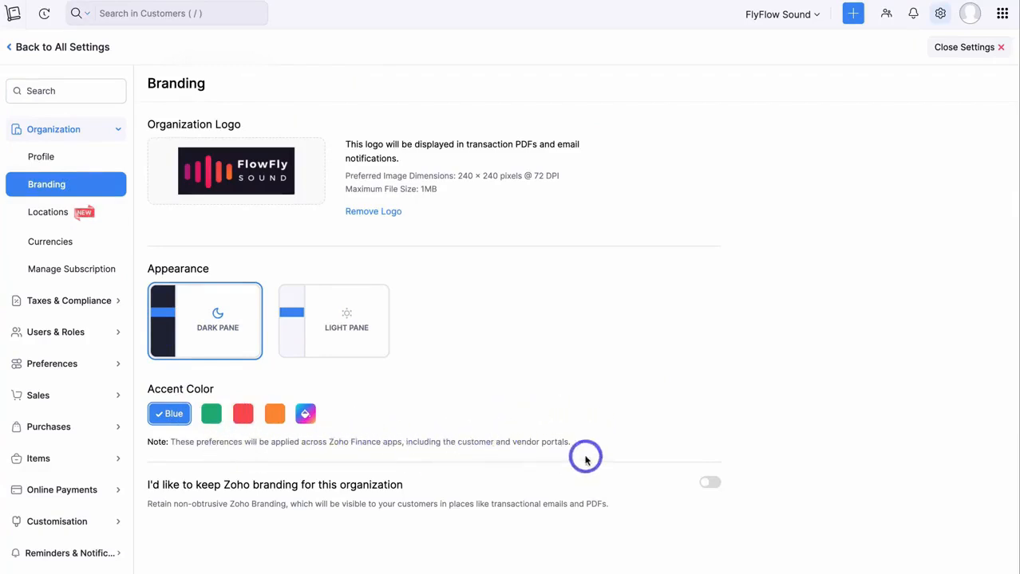
Step: Review the organization's Locations, Taxes and Users settings pages
left_click(28, 214)
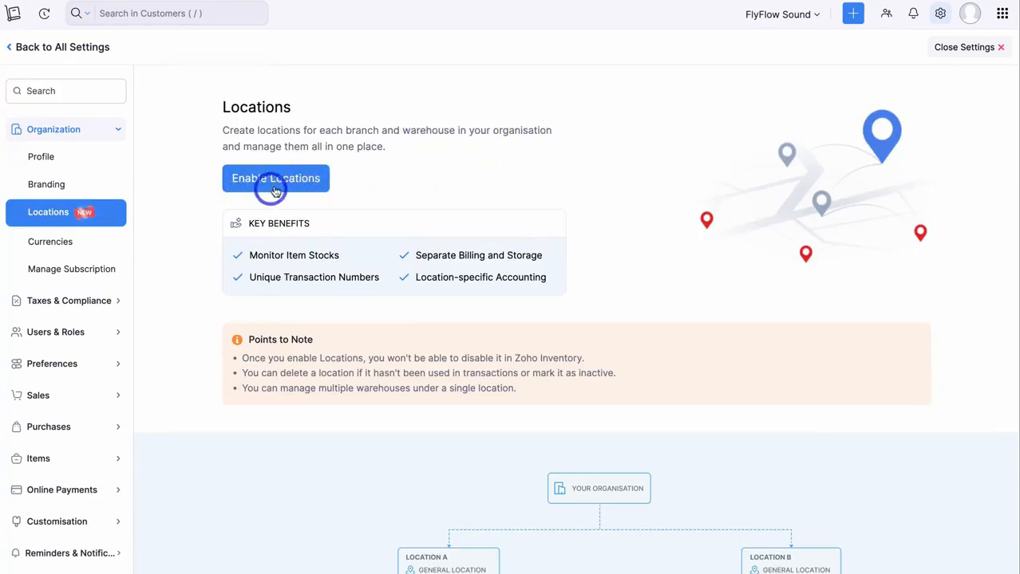
scroll(279, 190, "down", 2)
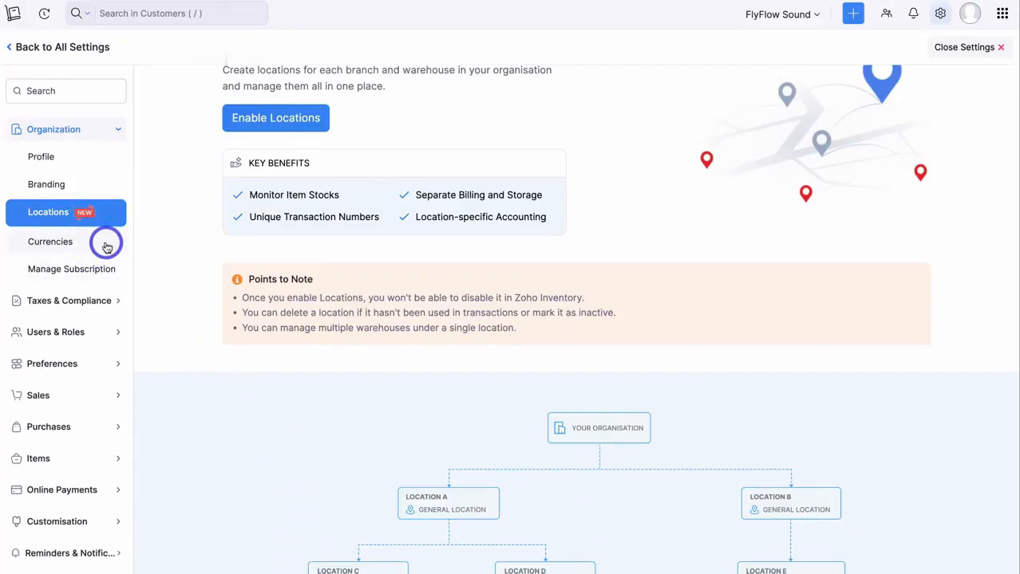
left_click(77, 301)
left_click(94, 191)
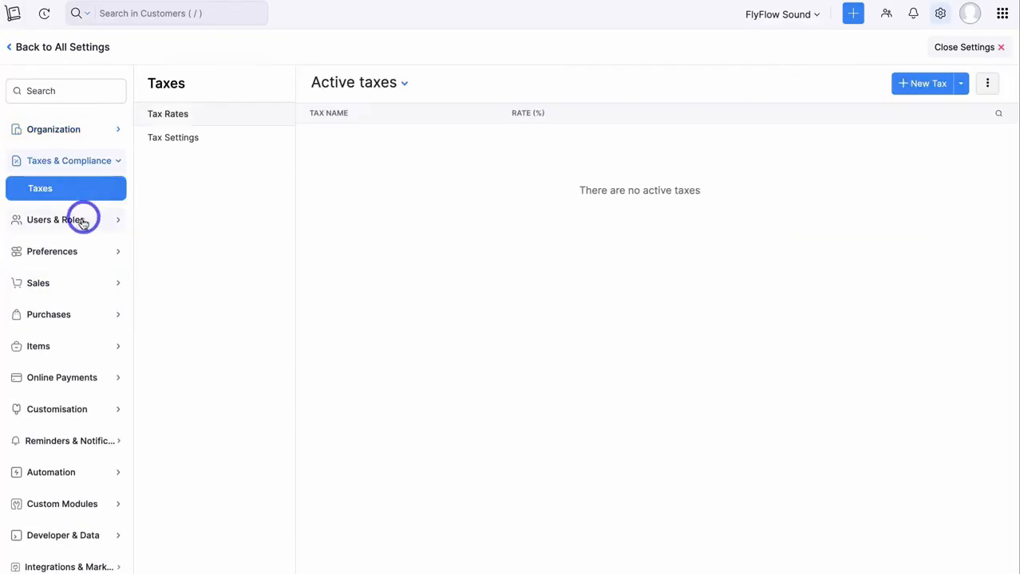
left_click(92, 221)
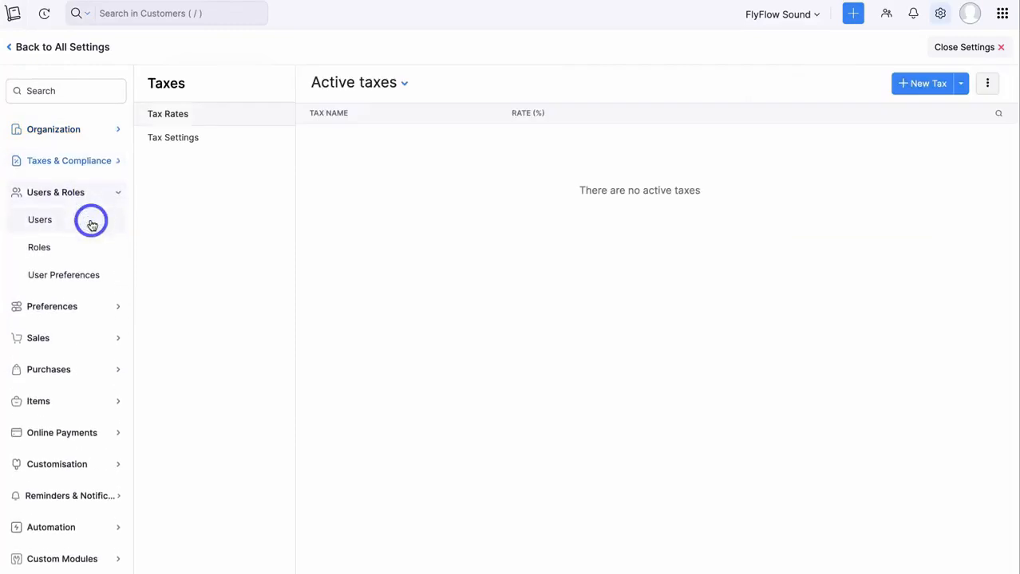
left_click(92, 225)
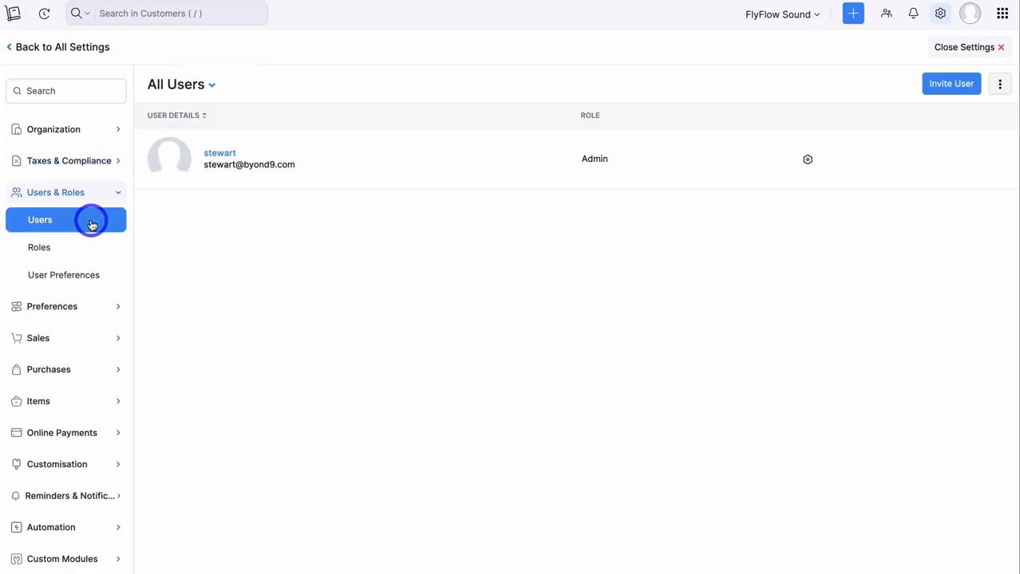
Step: Set the general preferences to "I don't give discounts" and save them
left_click(88, 305)
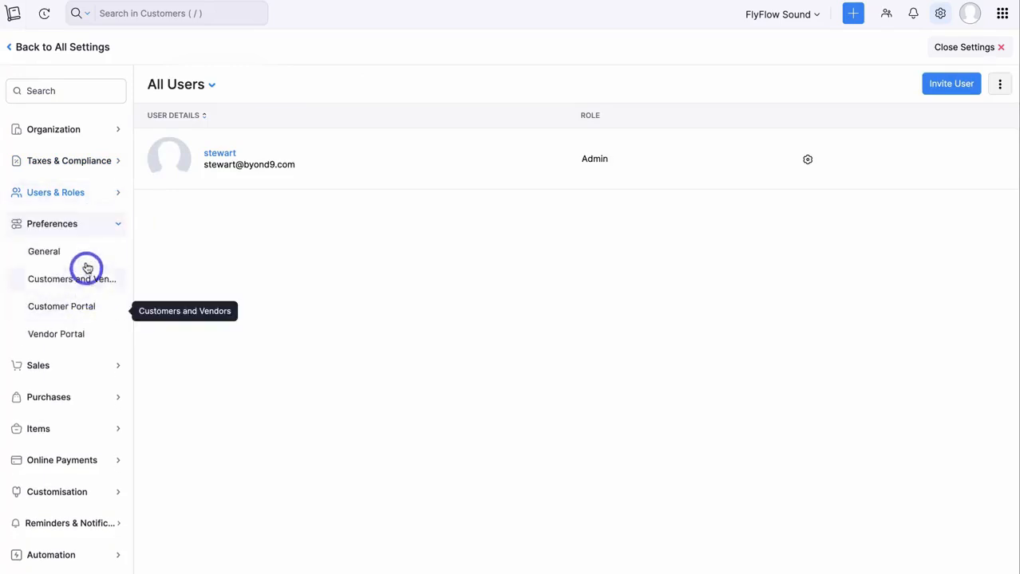
left_click(84, 254)
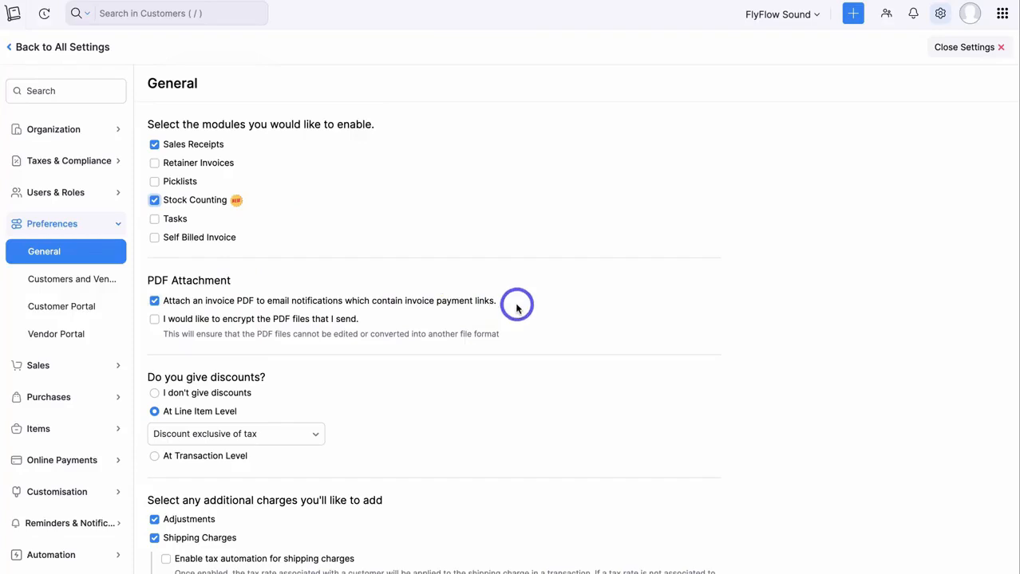
left_click(154, 394)
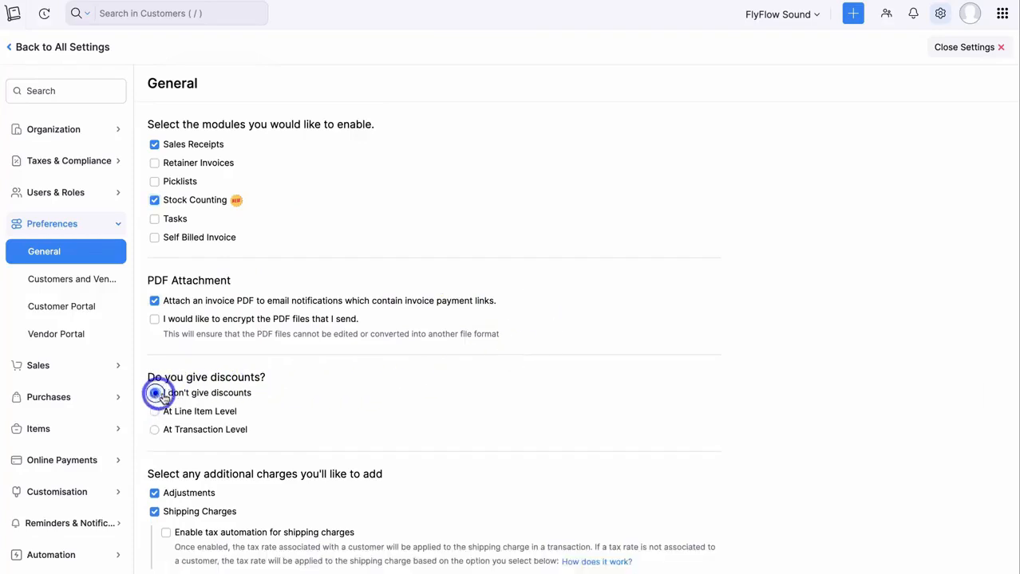
scroll(379, 443, "down", 5)
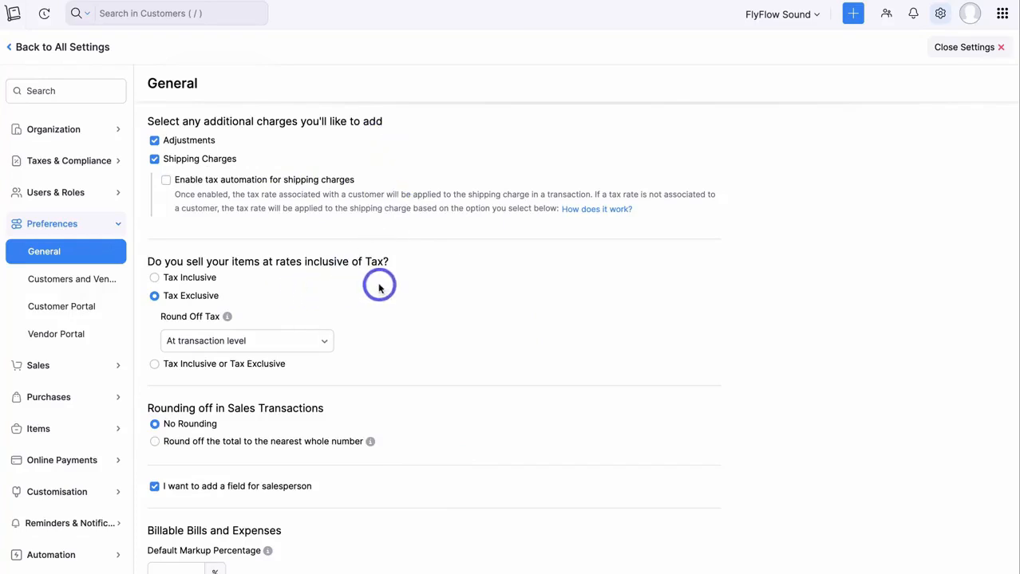
scroll(244, 299, "down", 5)
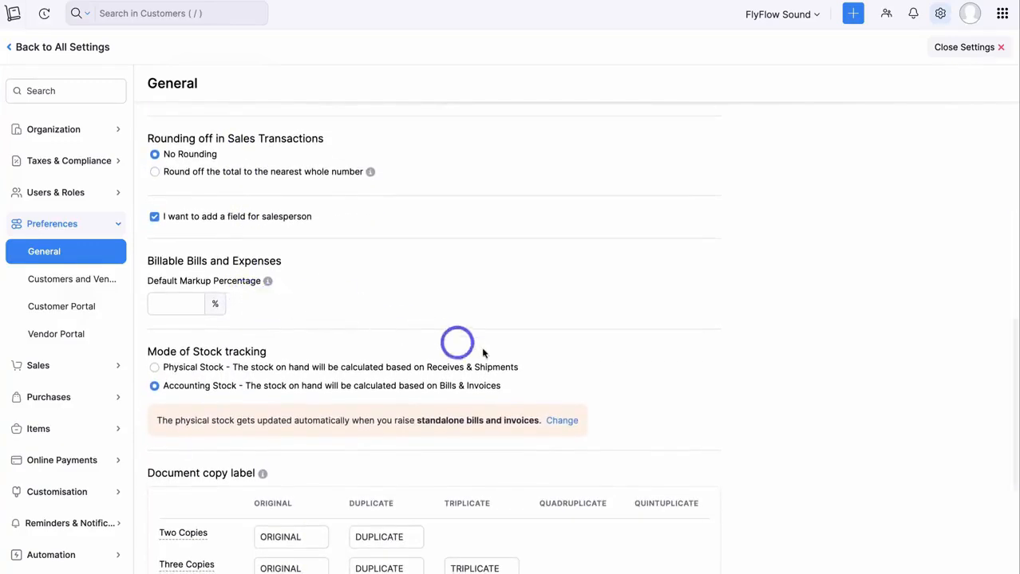
scroll(558, 369, "down", 3)
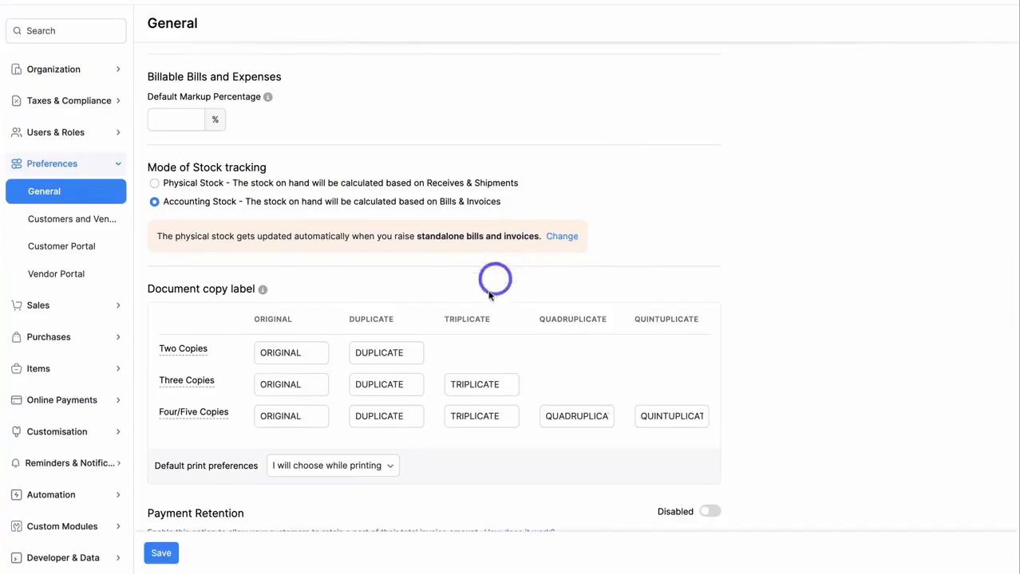
left_click(163, 553)
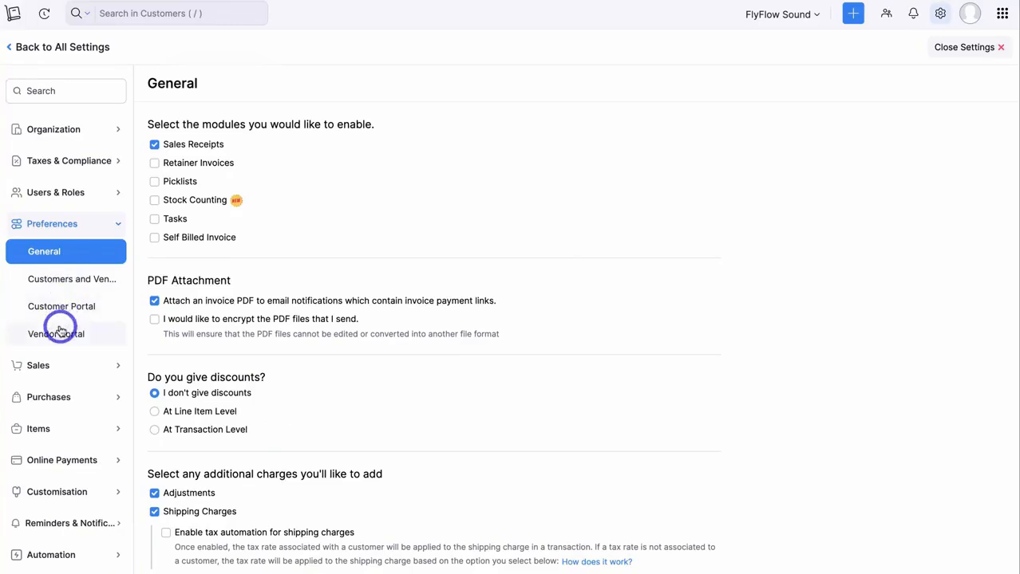
Step: Look through the Sales settings and the remaining settings categories, and return to the home dashboard
left_click(59, 363)
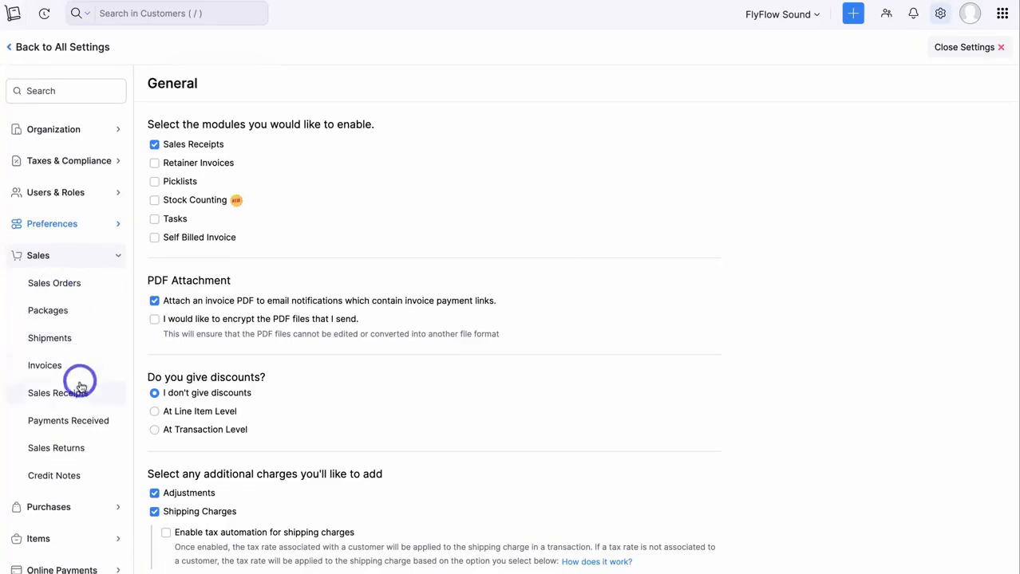
scroll(80, 427, "down", 1)
scroll(81, 428, "down", 2)
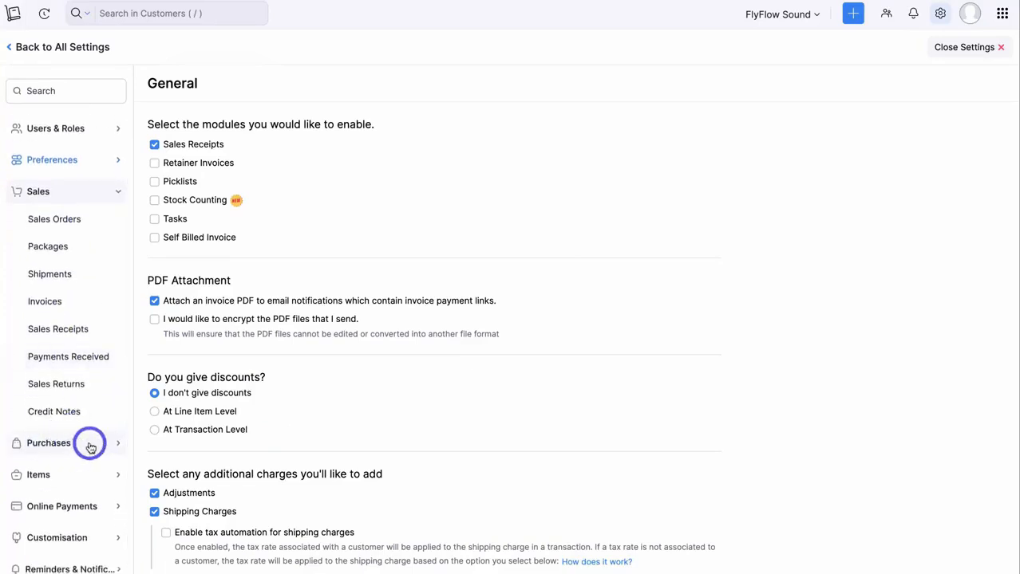
scroll(90, 447, "down", 1)
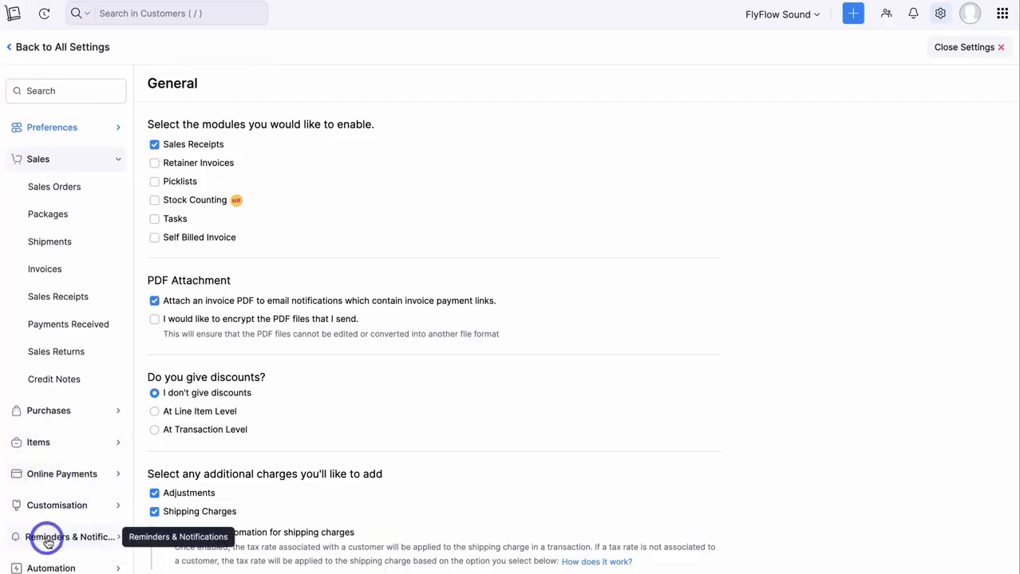
scroll(86, 514, "down", 1)
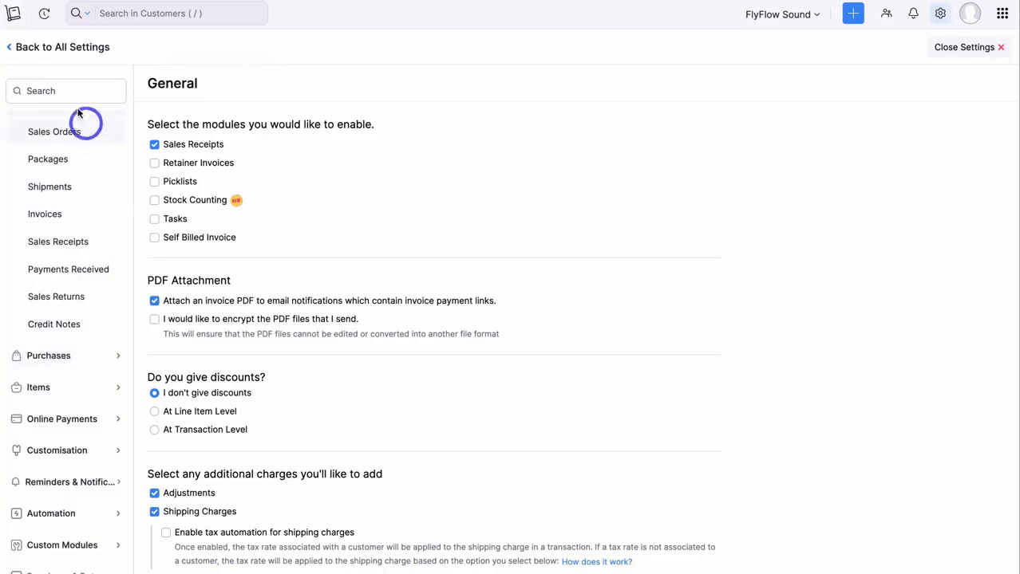
left_click(14, 16)
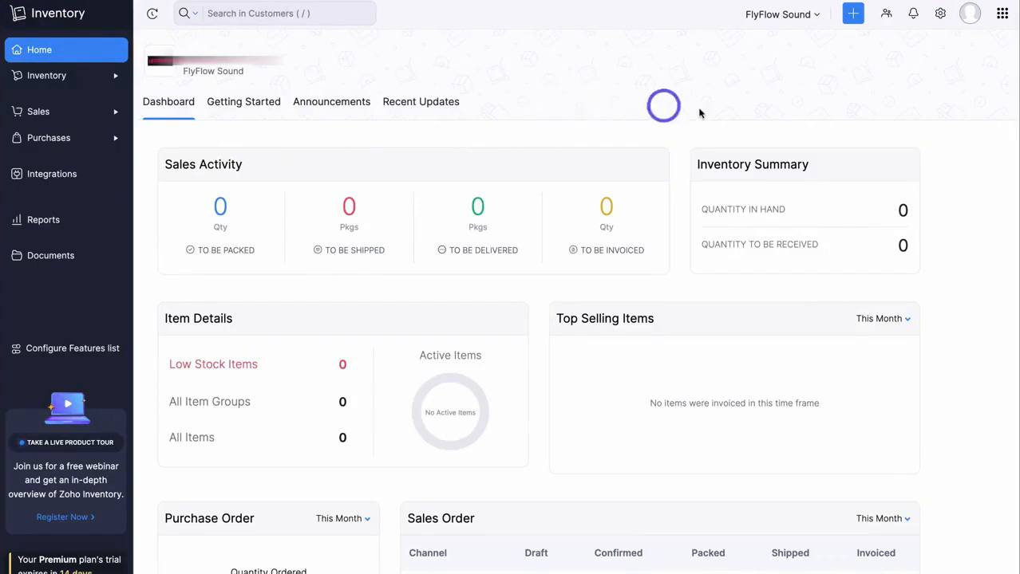
Step: Fill in a new business customer LTR School Tauranga with contact name, email, phone, company ID LTR and portal access enabled
left_click(854, 15)
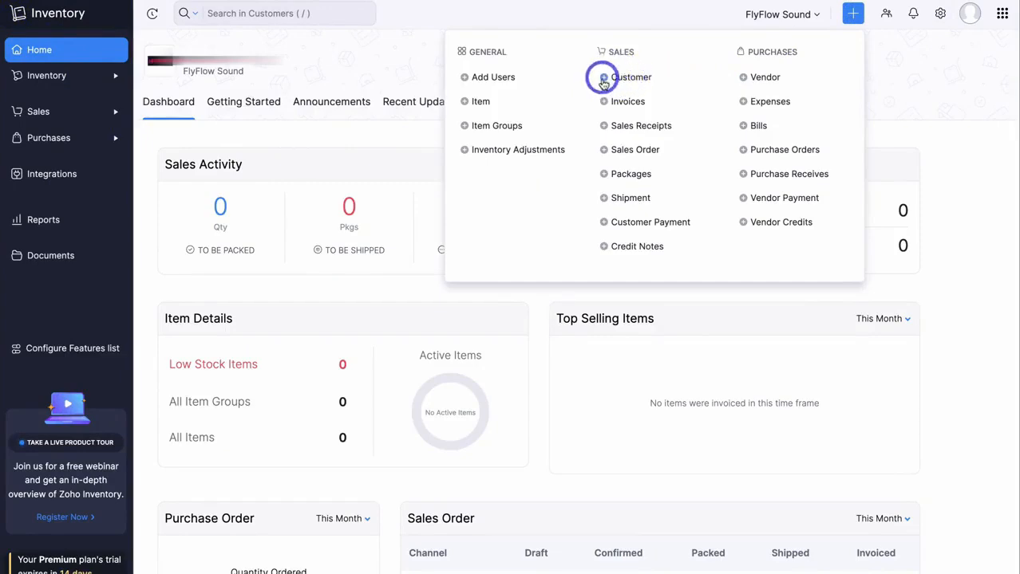
left_click(632, 79)
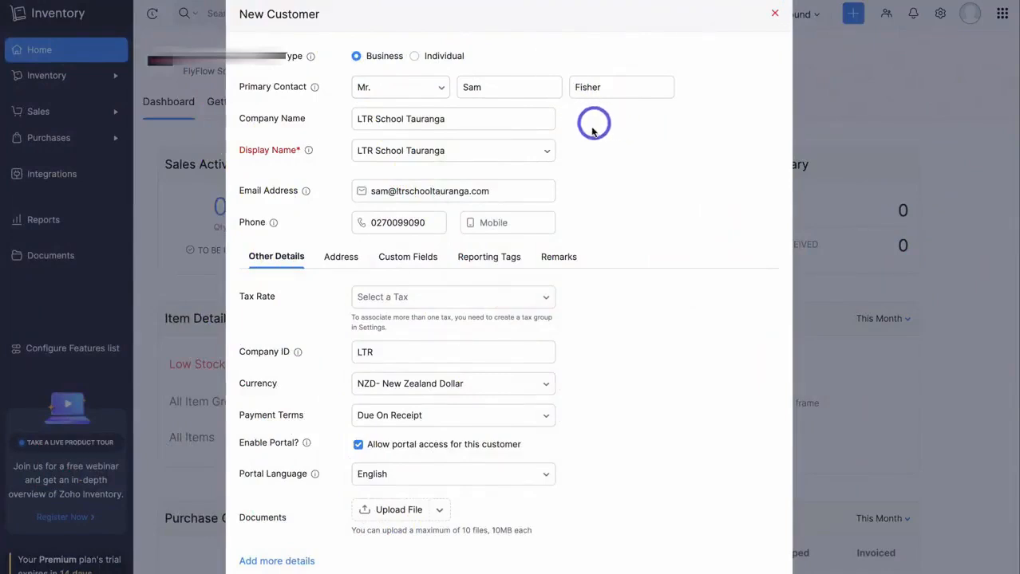
left_click(473, 127)
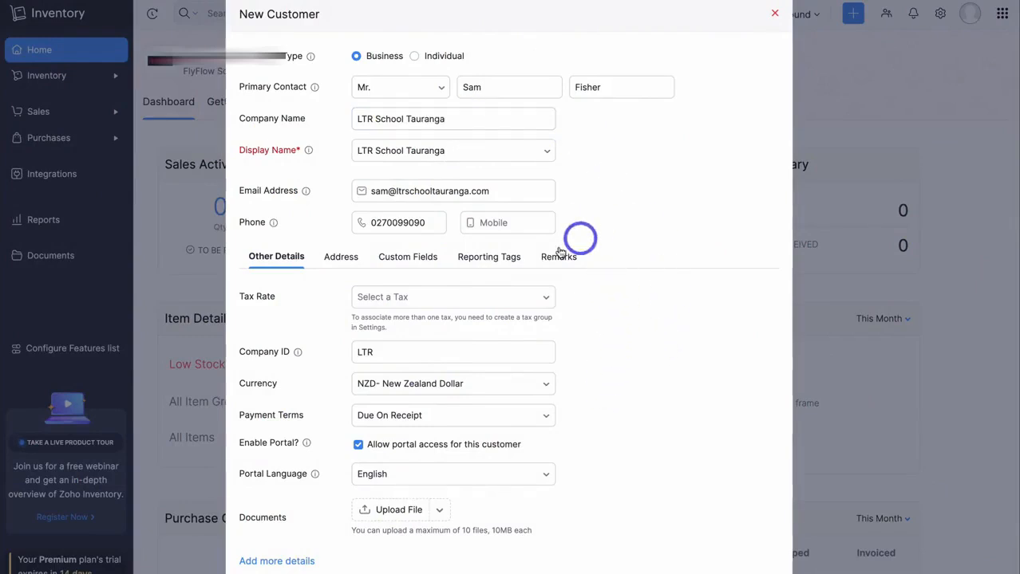
Step: Check the new customer's Address, Custom Fields, Reporting Tags and Other Details sections, and save the customer
left_click(338, 258)
left_click(399, 259)
left_click(481, 258)
left_click(289, 257)
scroll(585, 283, "down", 2)
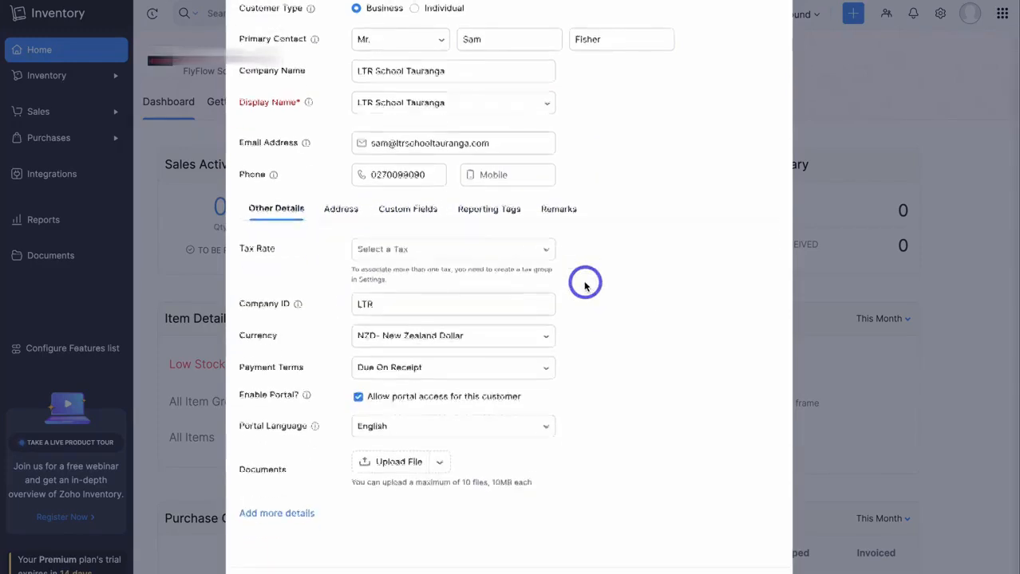
scroll(584, 284, "down", 2)
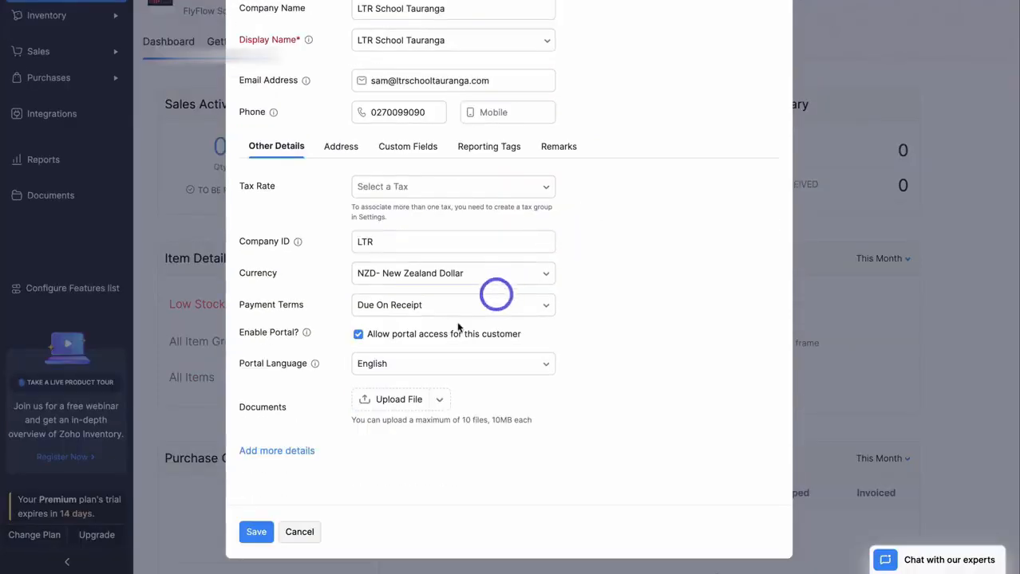
left_click(267, 530)
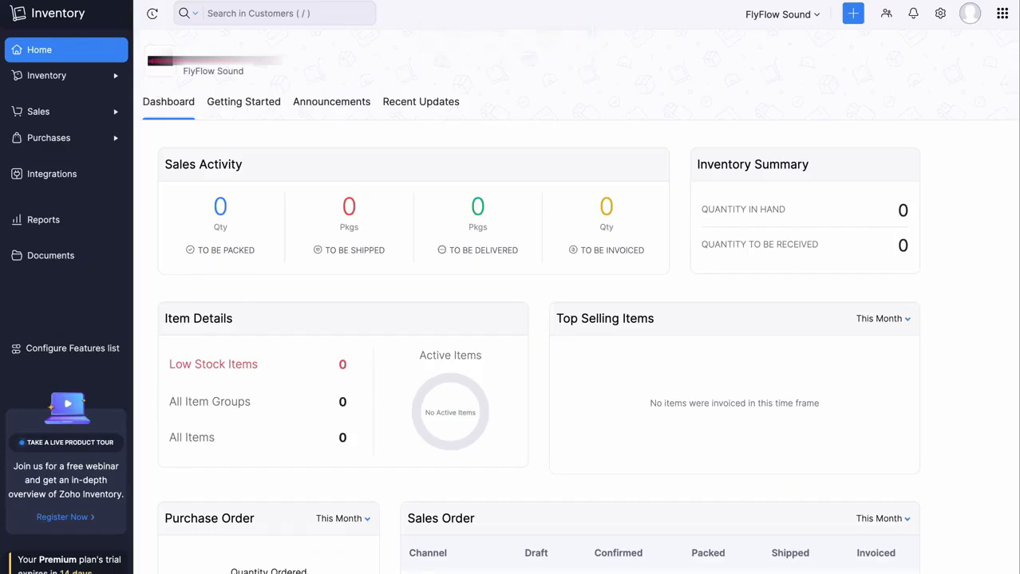
Step: View the list of sales customers and open a blank new customer form
left_click(76, 118)
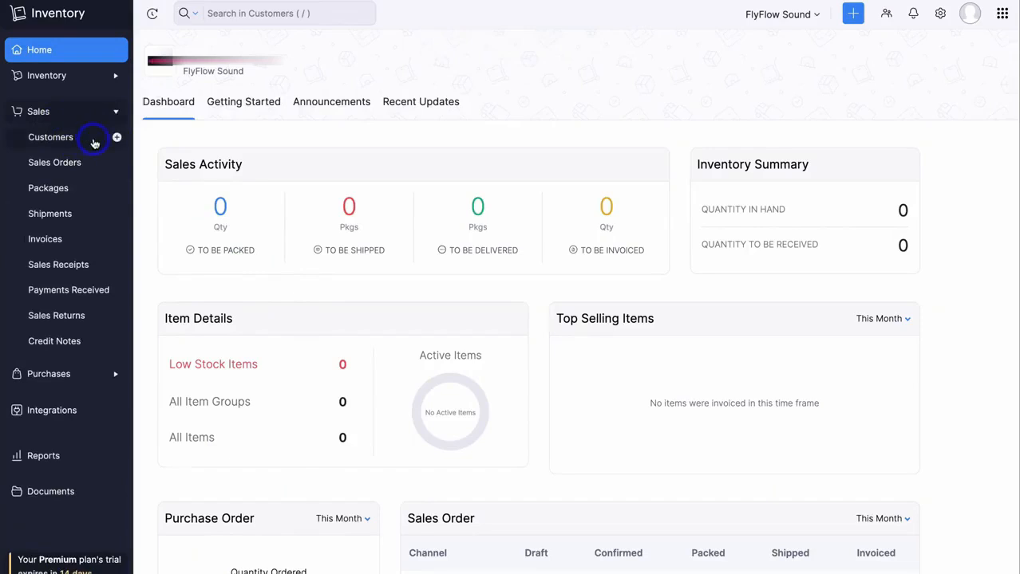
left_click(93, 143)
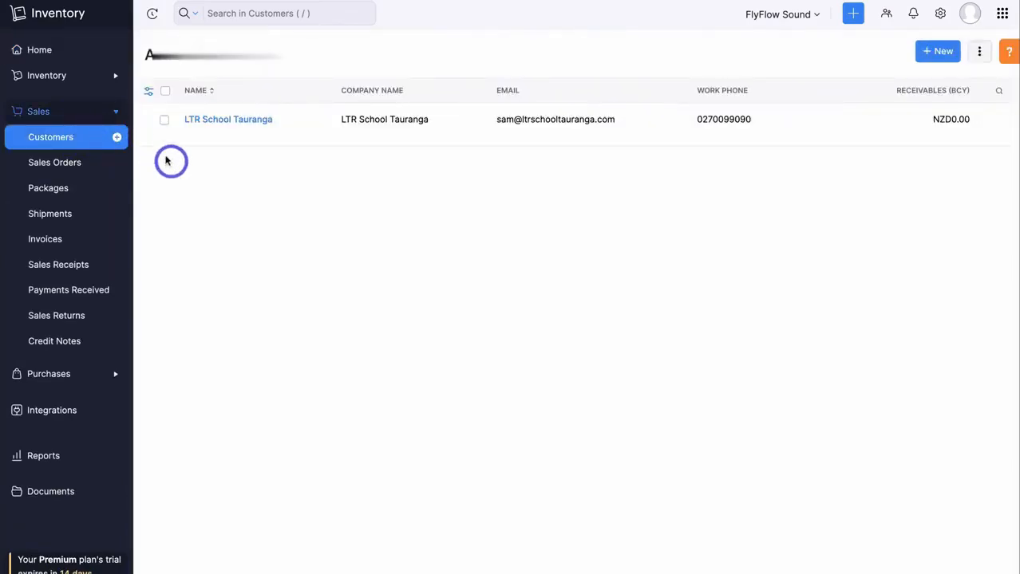
left_click(117, 140)
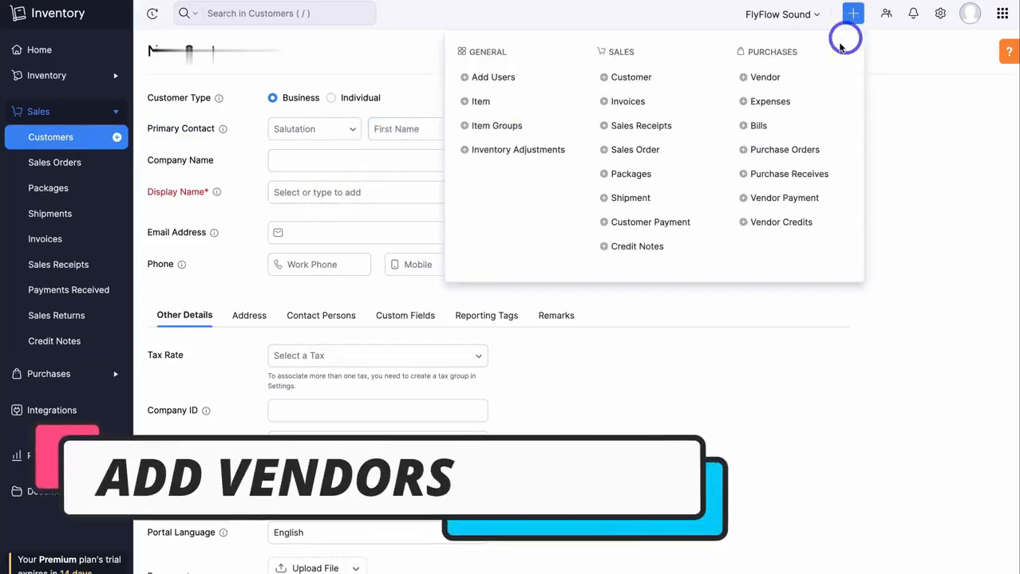
Step: Create and save the vendor Tech Dish with contact name, email, phone, company ID TD, NZD currency and Due On Receipt terms
left_click(767, 78)
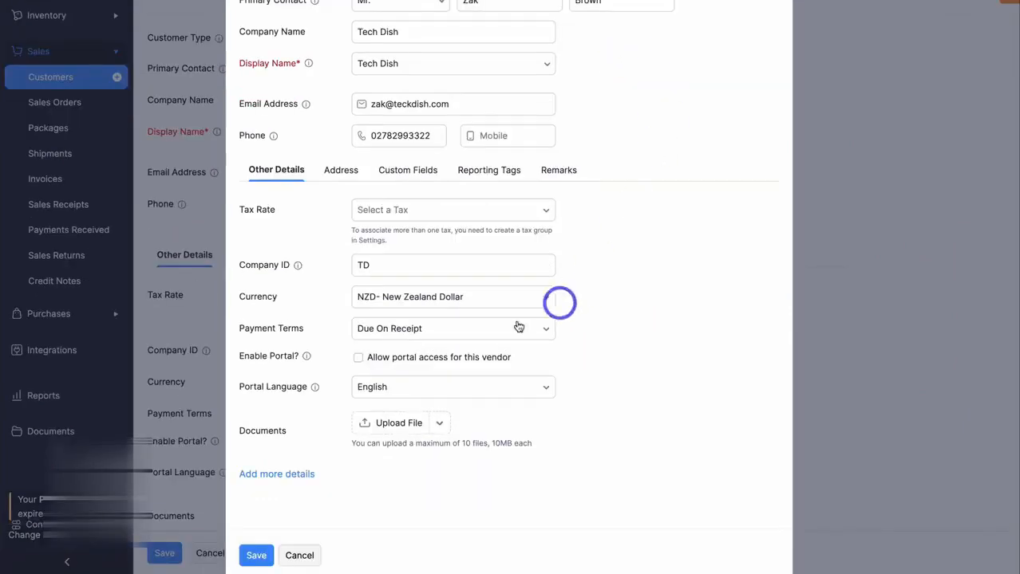
left_click(253, 555)
left_click(160, 338)
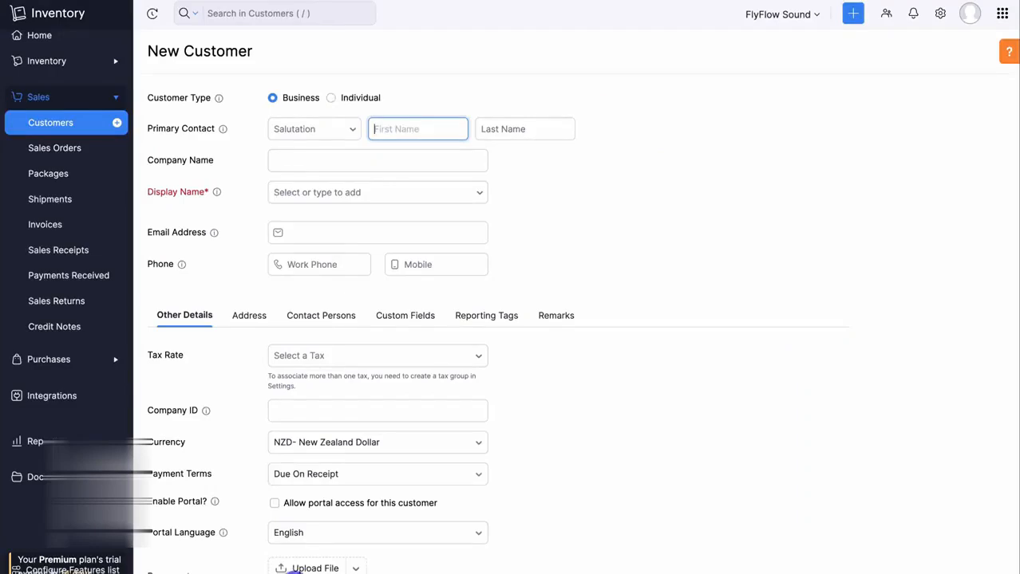
Step: View the list of purchase vendors and its import and export options
left_click(77, 363)
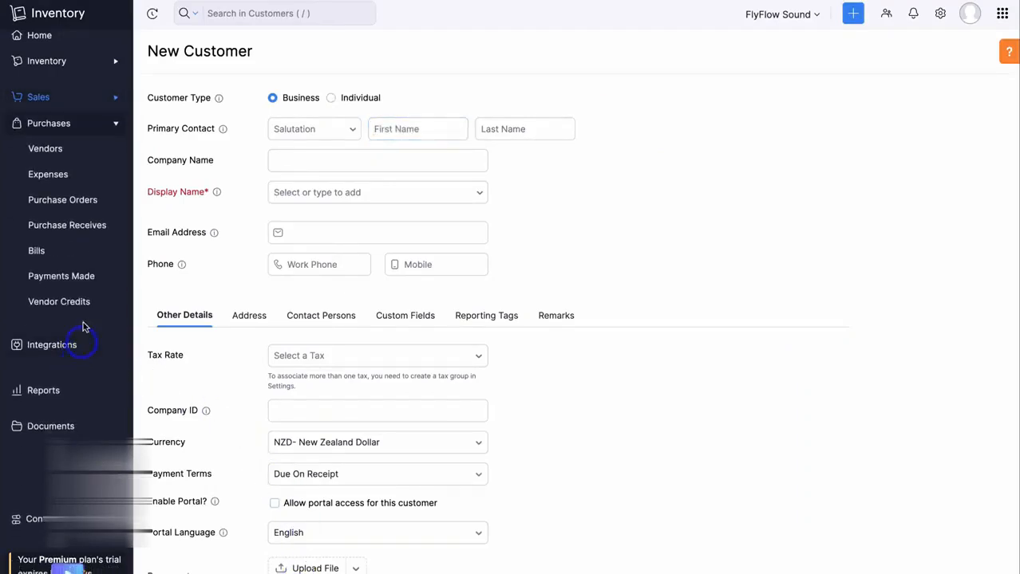
left_click(91, 159)
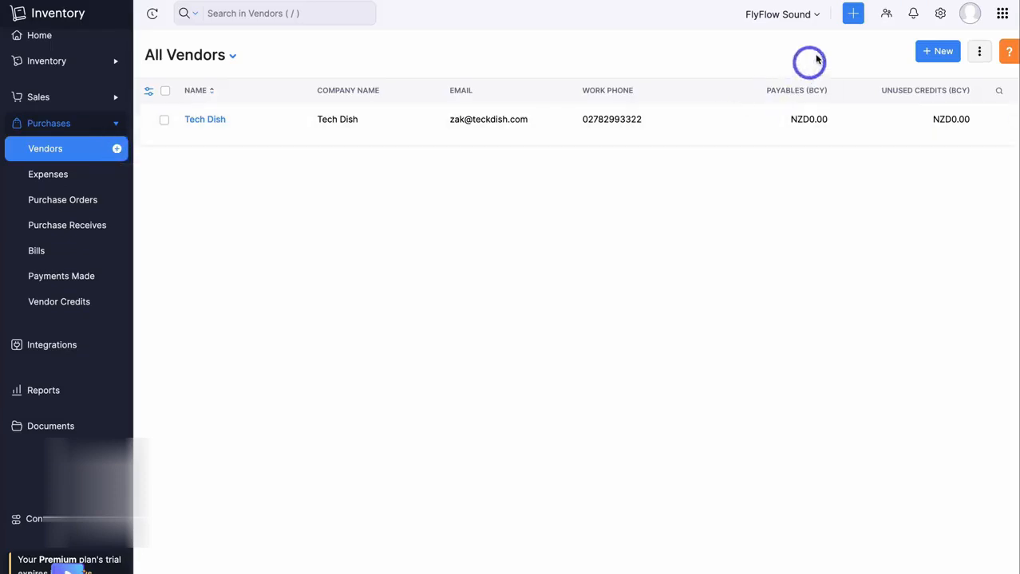
left_click(851, 13)
left_click(886, 58)
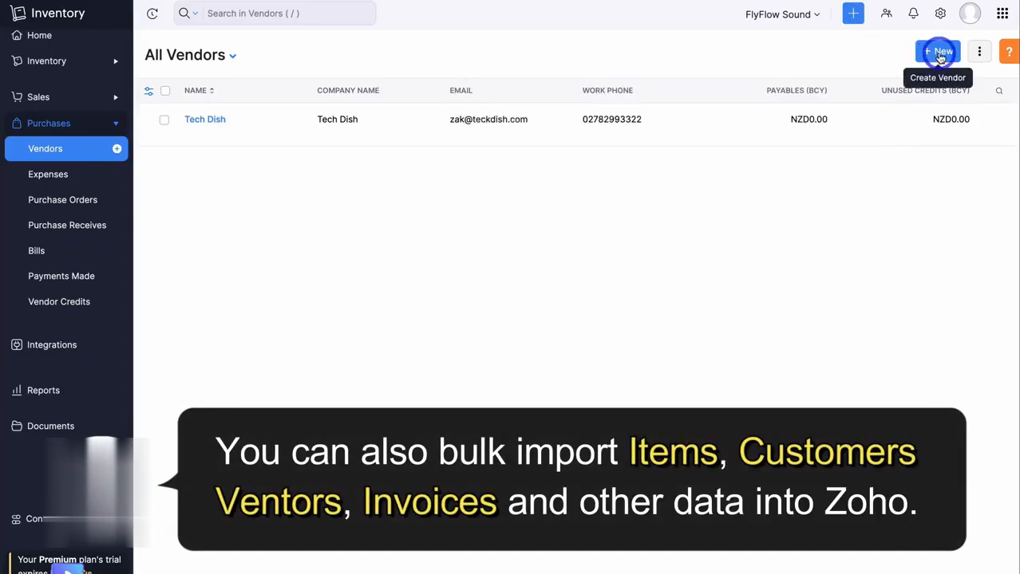
left_click(979, 54)
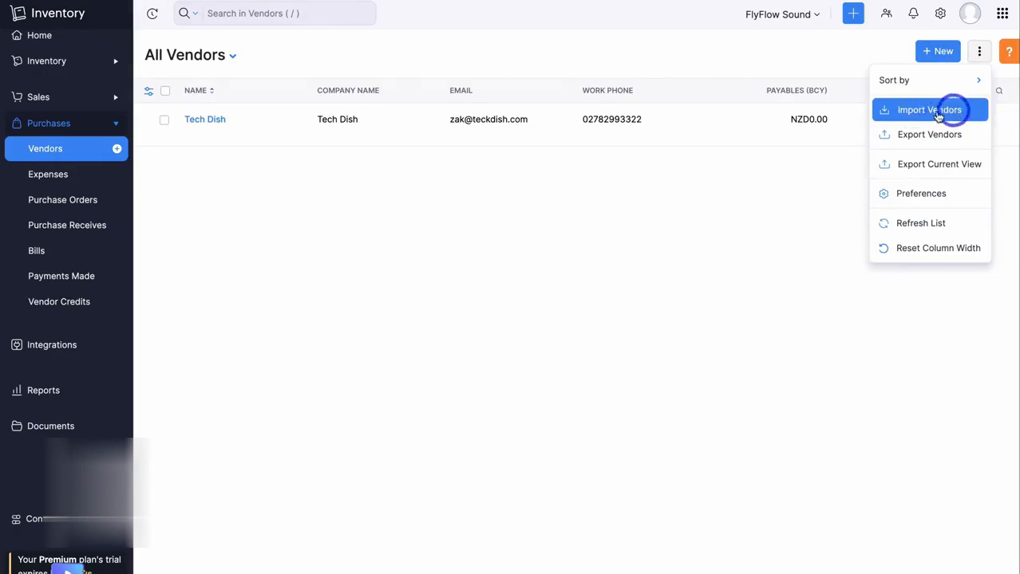
Step: Open the vendor preferences and examine the General and Field Customization settings for customers and vendors
left_click(964, 196)
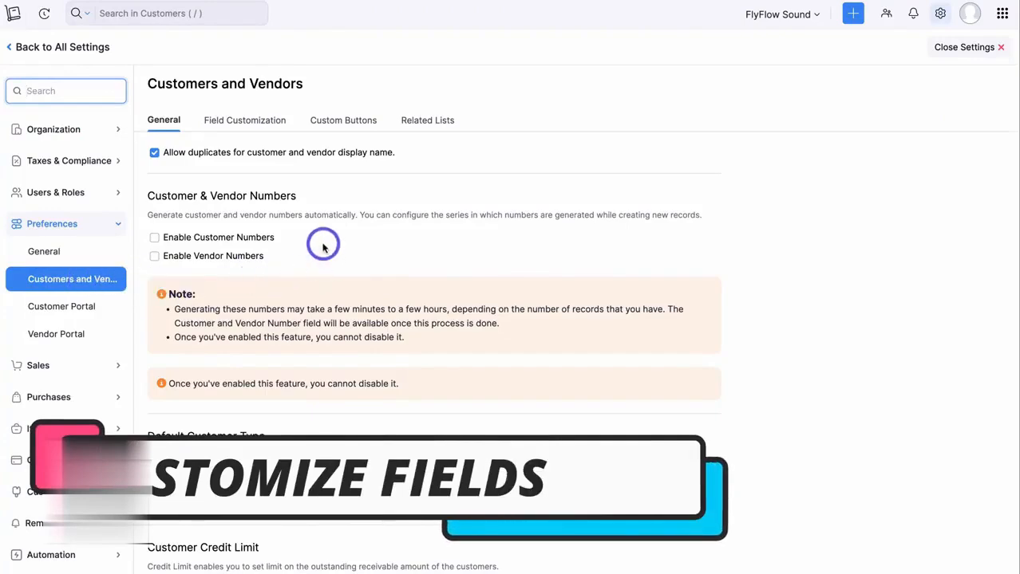
scroll(323, 249, "down", 3)
scroll(385, 210, "up", 3)
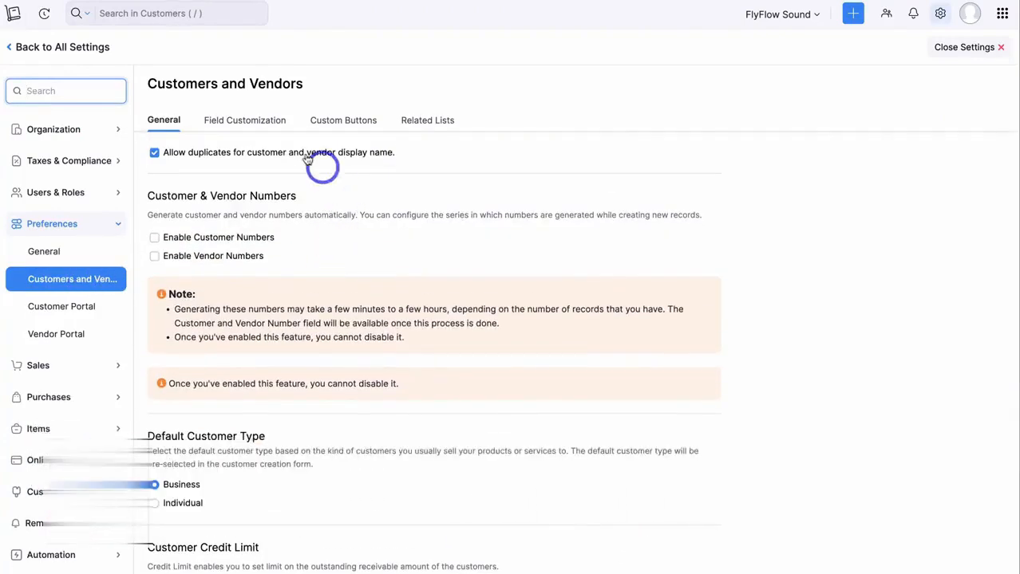
left_click(248, 126)
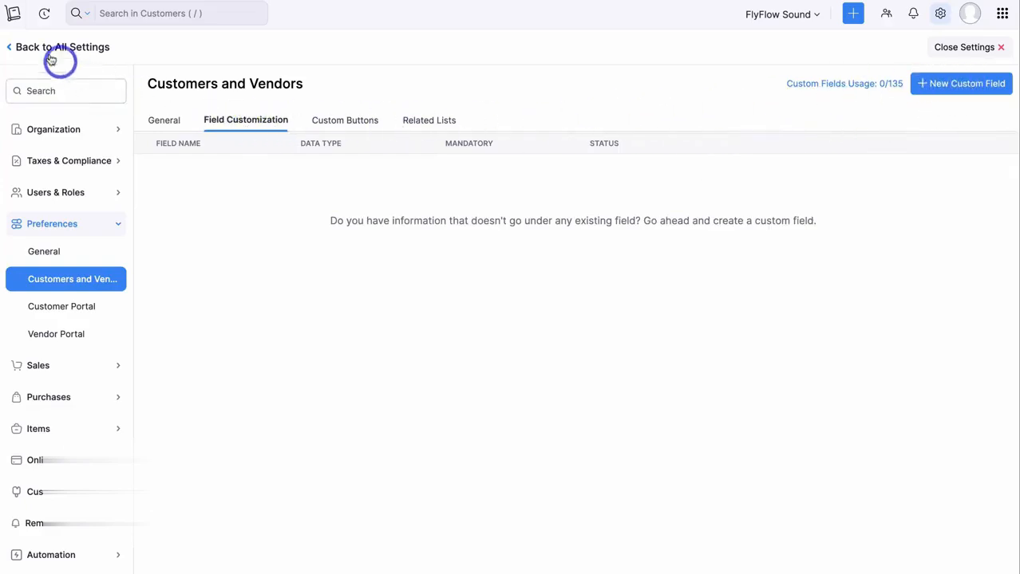
Step: Start a new inventory item of type Goods named KLO Headphones Standard, with SKU 10 and unit box
left_click(15, 19)
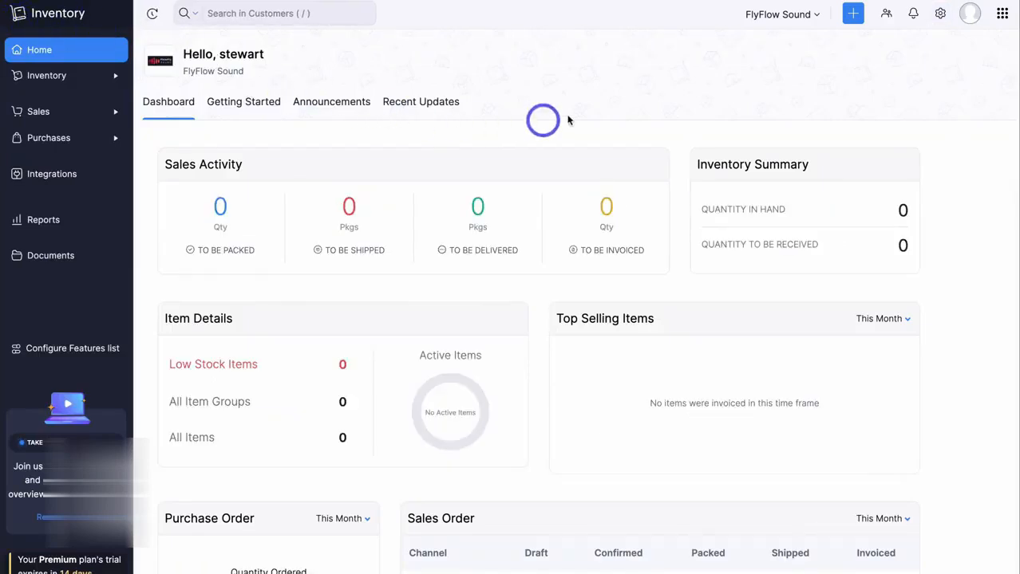
left_click(851, 15)
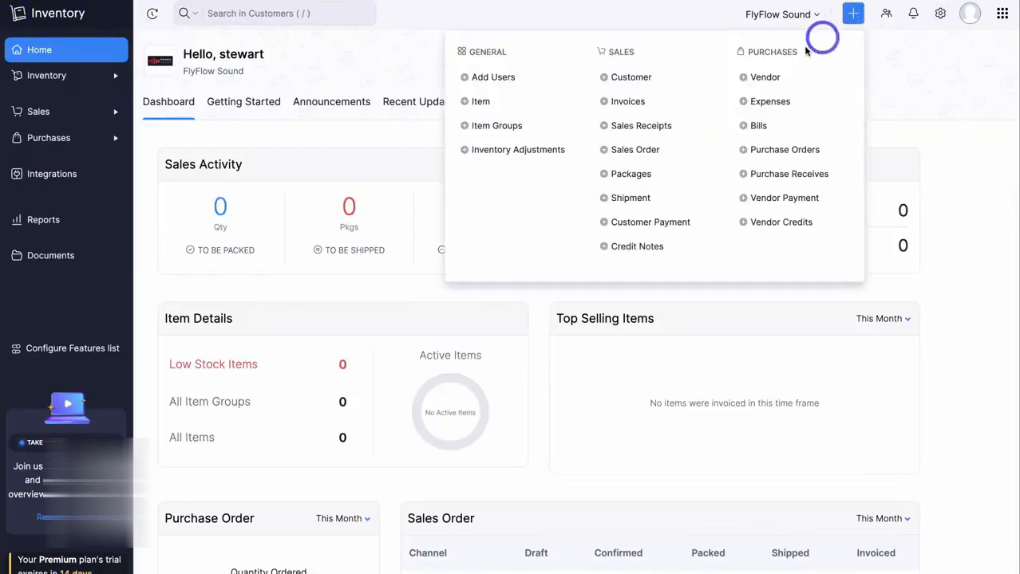
left_click(475, 102)
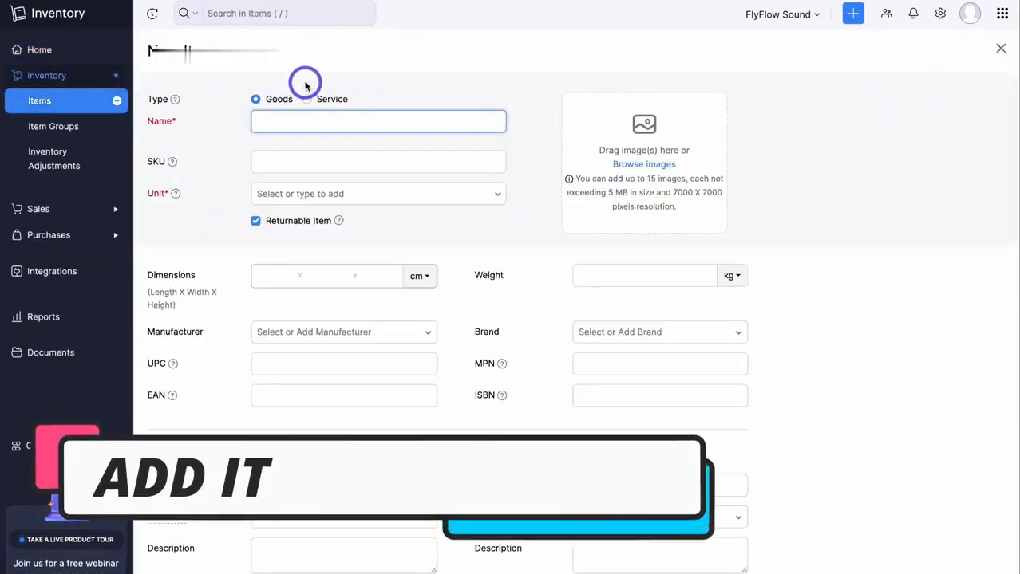
type("KLO Headphones Standard")
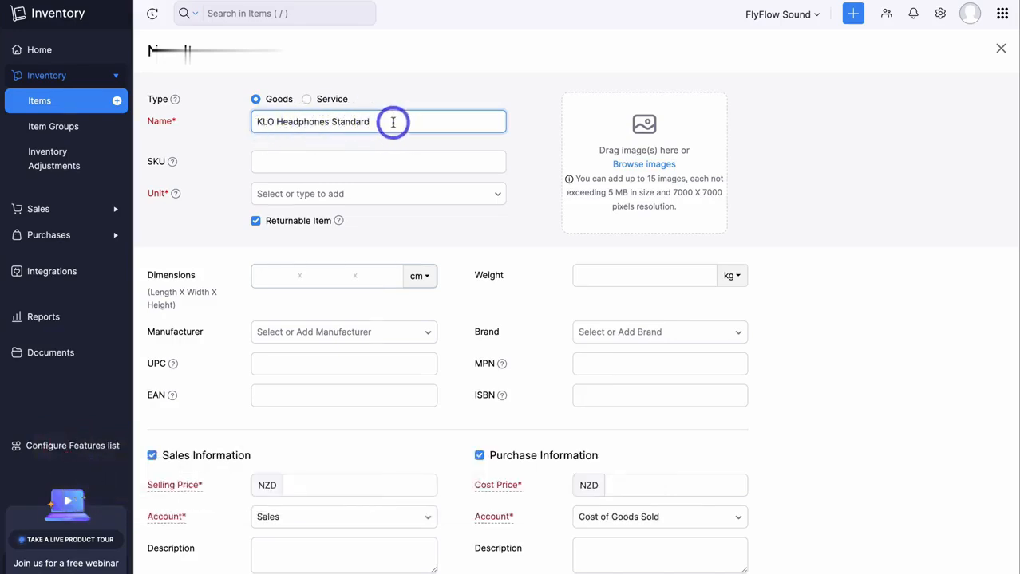
left_click(335, 165)
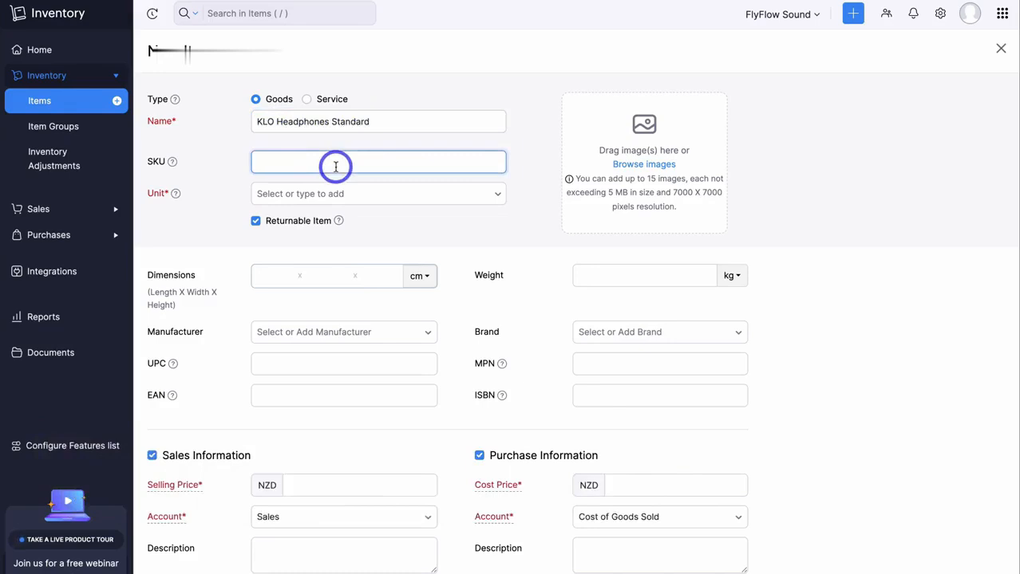
type("10")
left_click(330, 193)
left_click(416, 223)
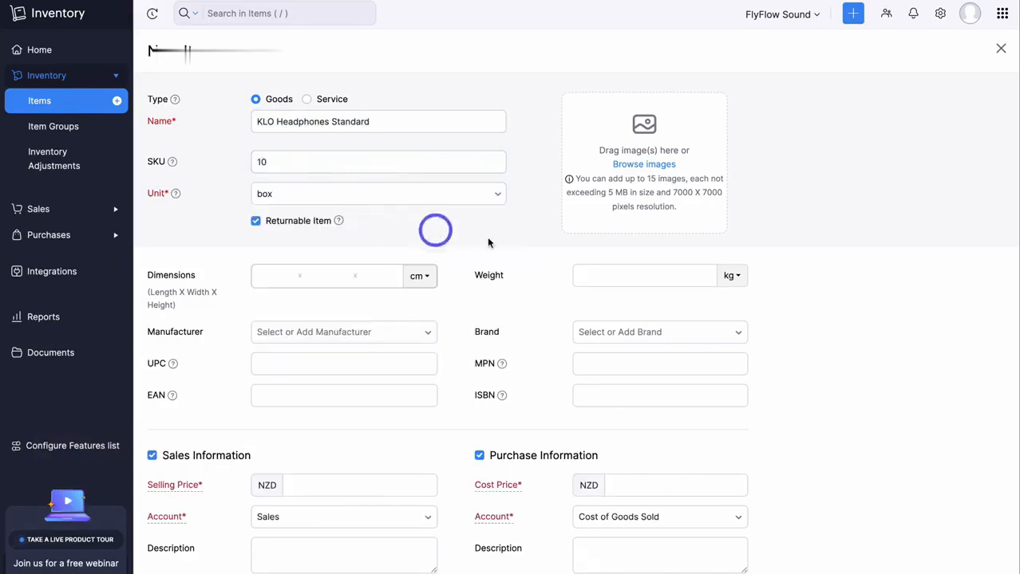
Step: Add the images 10.png, 11.png and 12.png from the FlowFly Sound folder to the new item
left_click(662, 191)
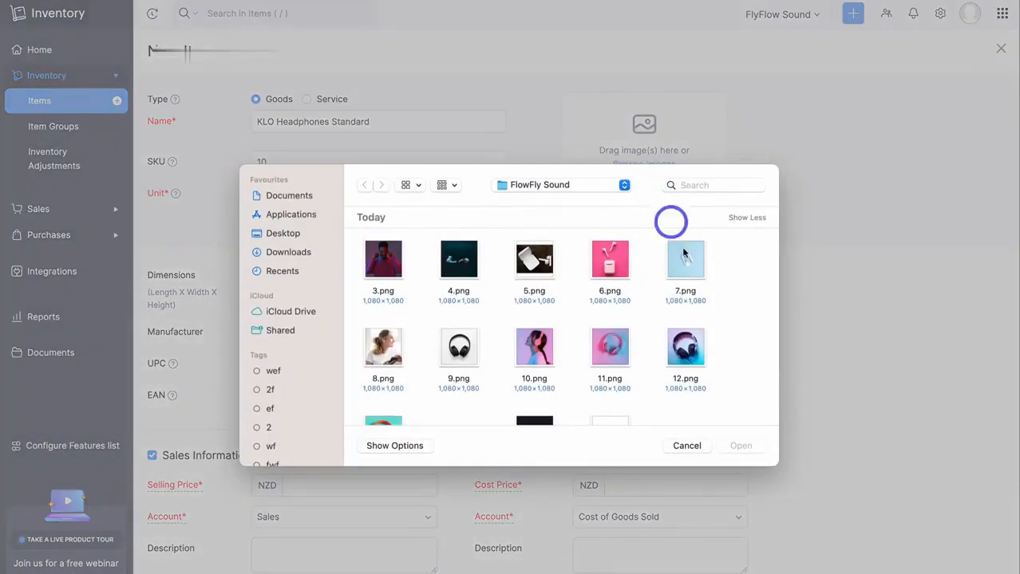
left_click(670, 343)
left_click(609, 345, "super")
left_click(534, 344, "super")
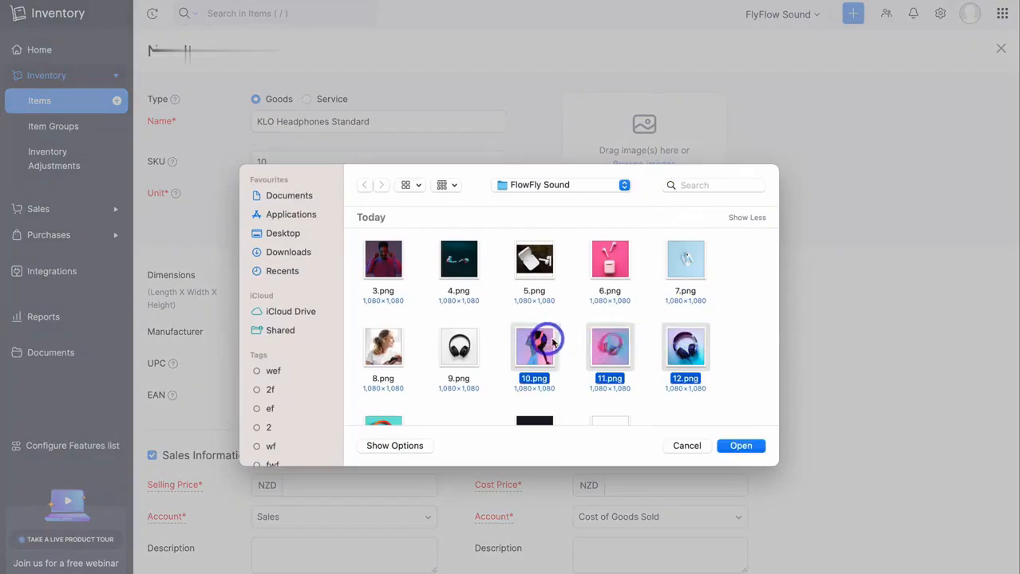
key("Return")
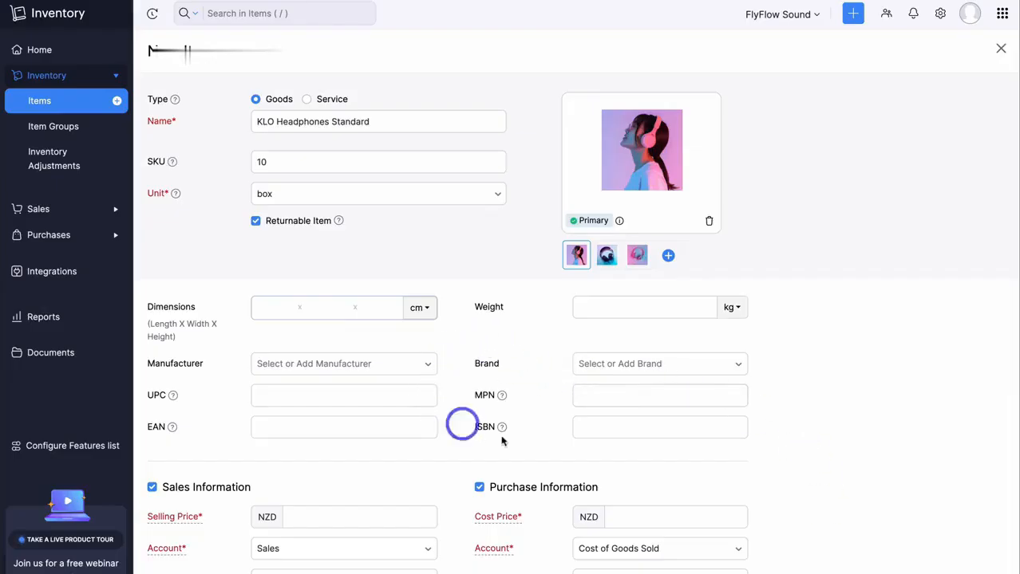
Step: Fill in dimensions 15 x 15 x 51 cm, weight 0.4 kg, selling price 39, cost price 19.50, vendor Tech Dish and opening stock 1000
scroll(534, 408, "down", 4)
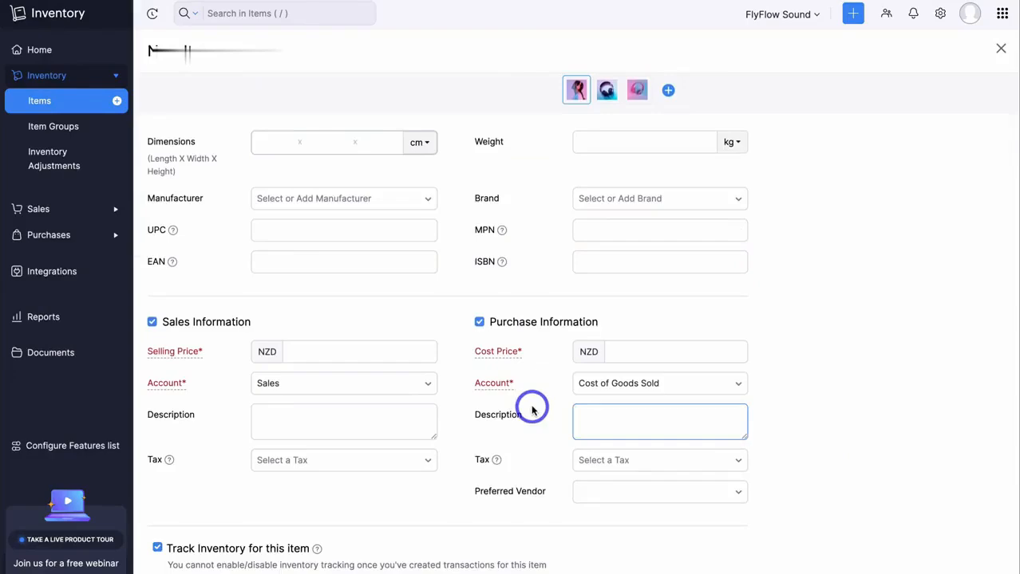
scroll(532, 409, "up", 2)
scroll(532, 409, "up", 3)
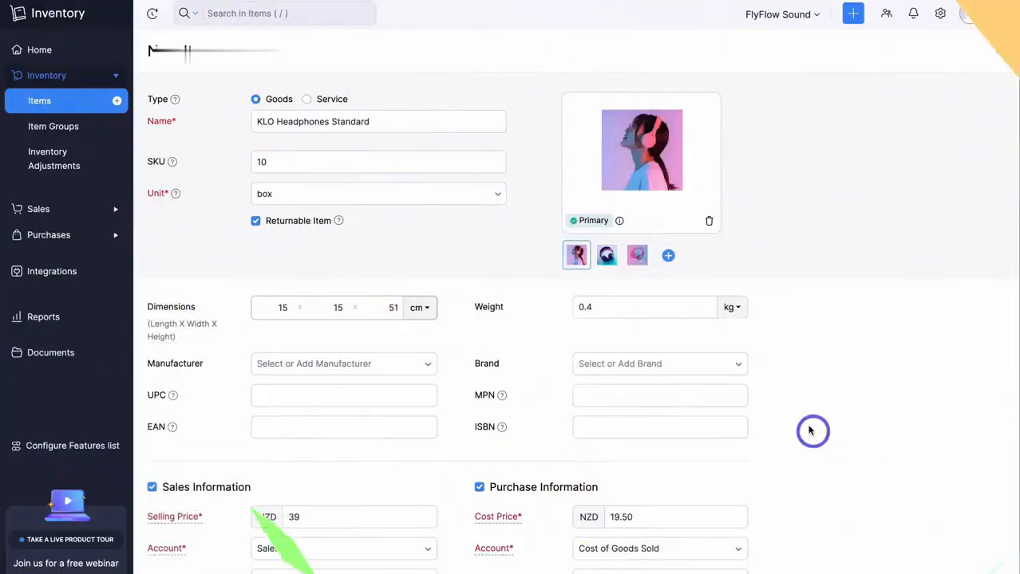
scroll(531, 381, "down", 4)
scroll(534, 391, "up", 4)
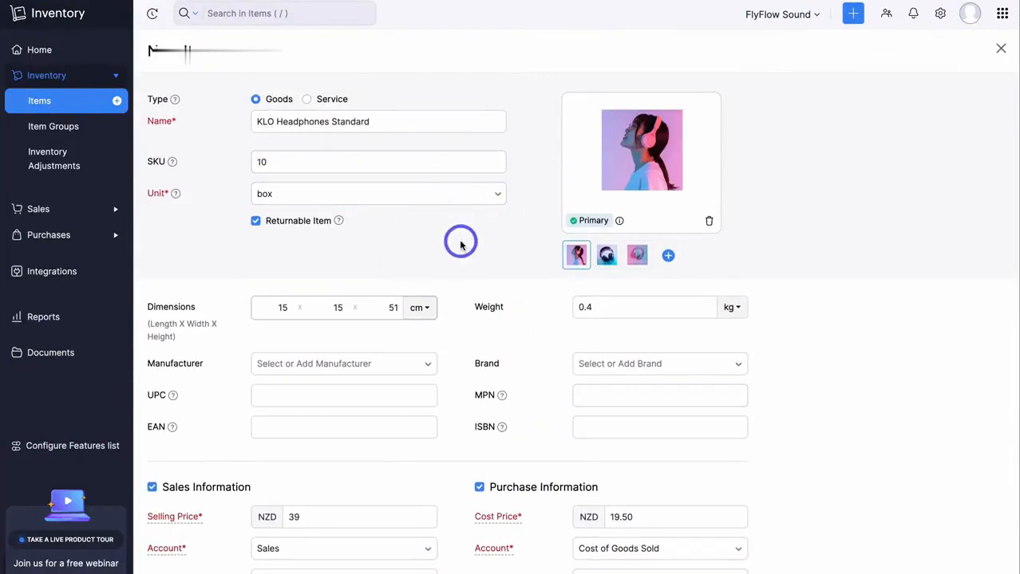
scroll(455, 239, "down", 2)
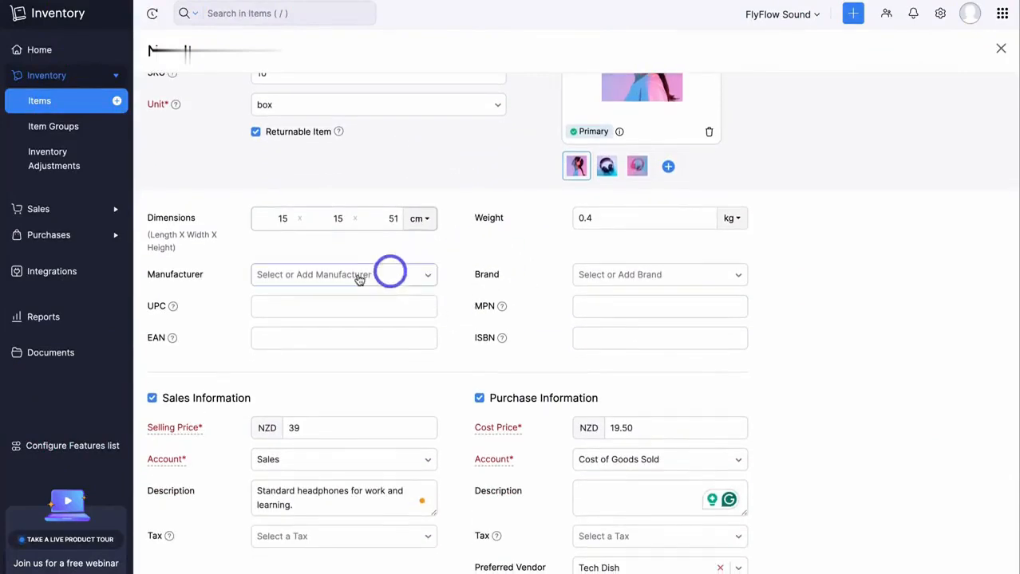
Step: Check which manufacturers, brands and sales taxes are available for the new headphones item
left_click(328, 278)
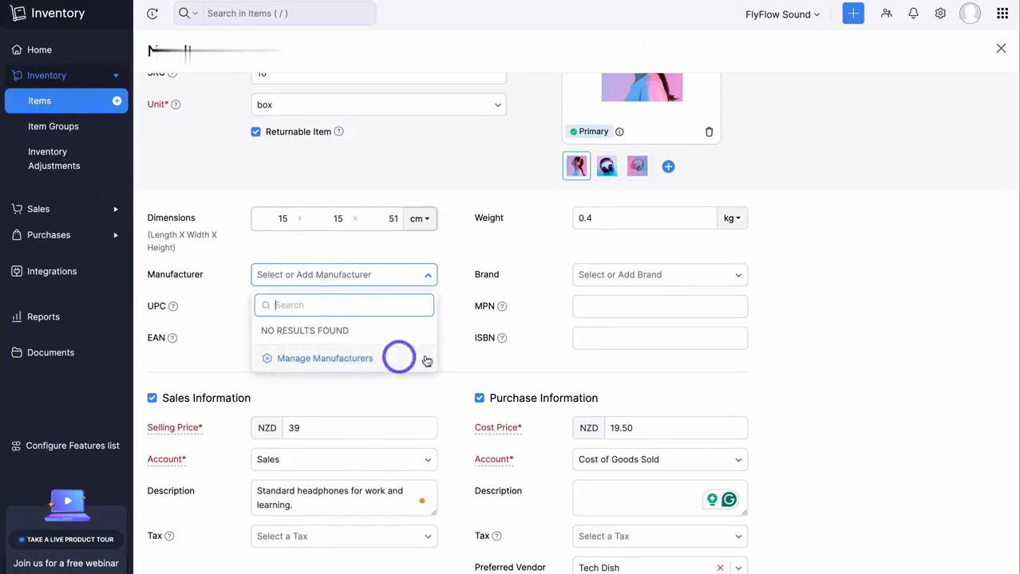
left_click(619, 274)
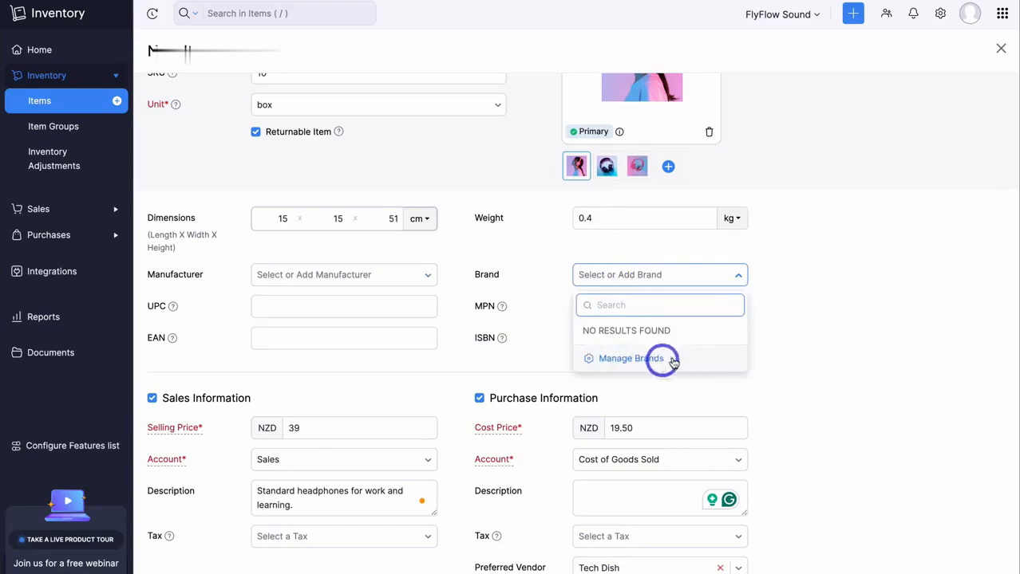
left_click(418, 382)
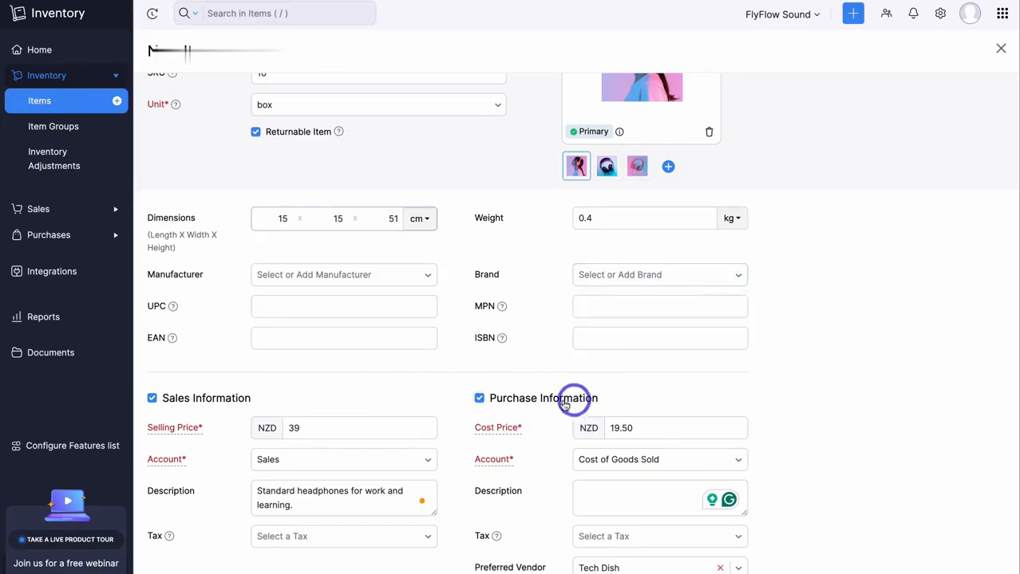
scroll(433, 393, "down", 3)
left_click(319, 320)
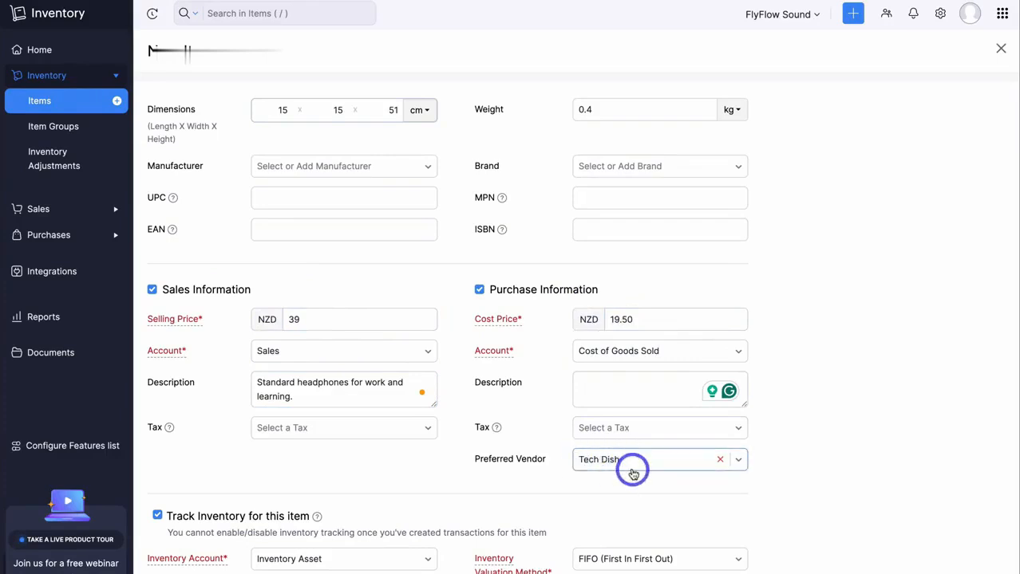
left_click(394, 427)
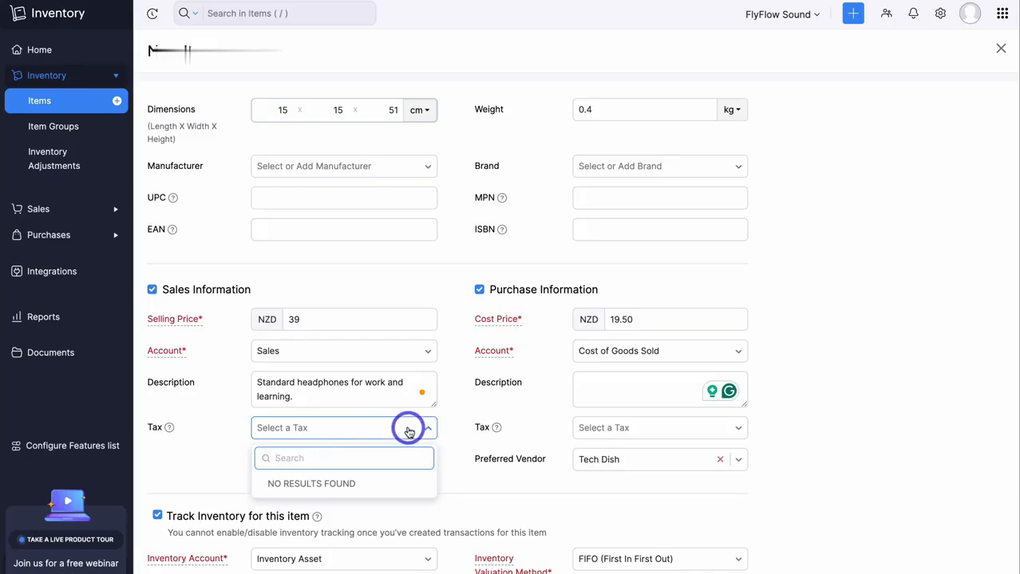
left_click(448, 429)
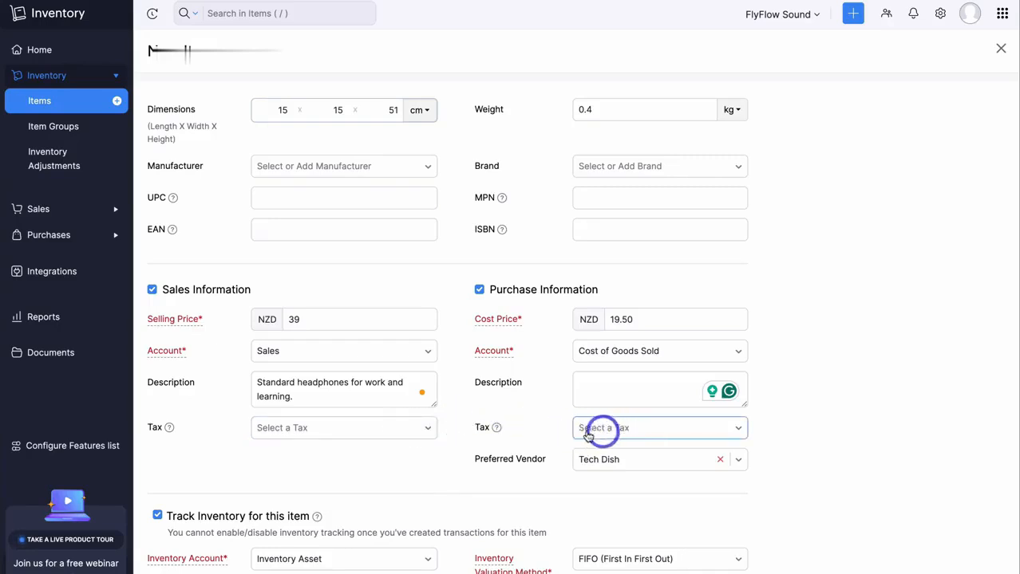
Step: Review the item's inventory tracking details and the available inventory valuation methods
scroll(558, 463, "up", 1)
scroll(615, 463, "down", 3)
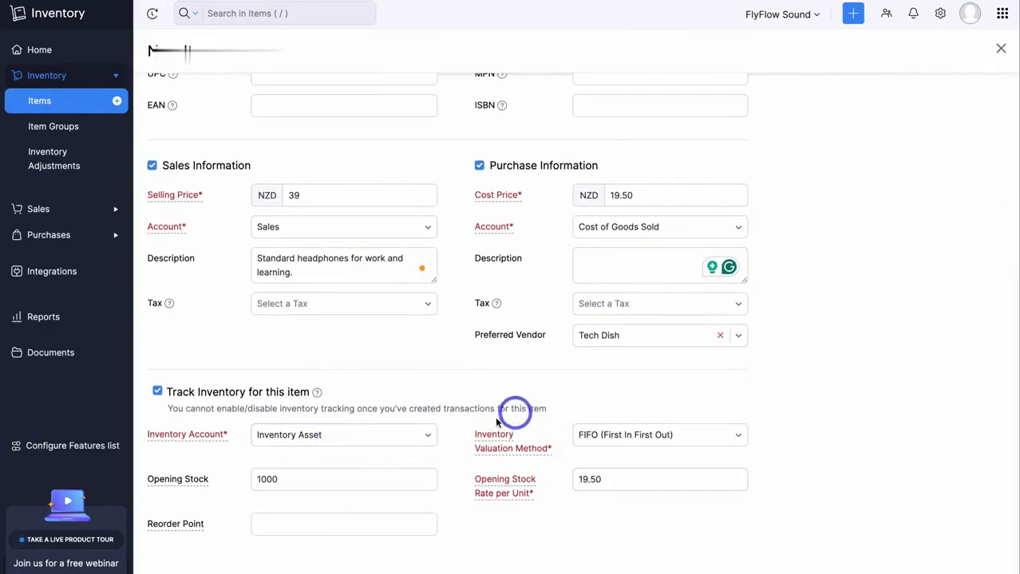
left_click(611, 441)
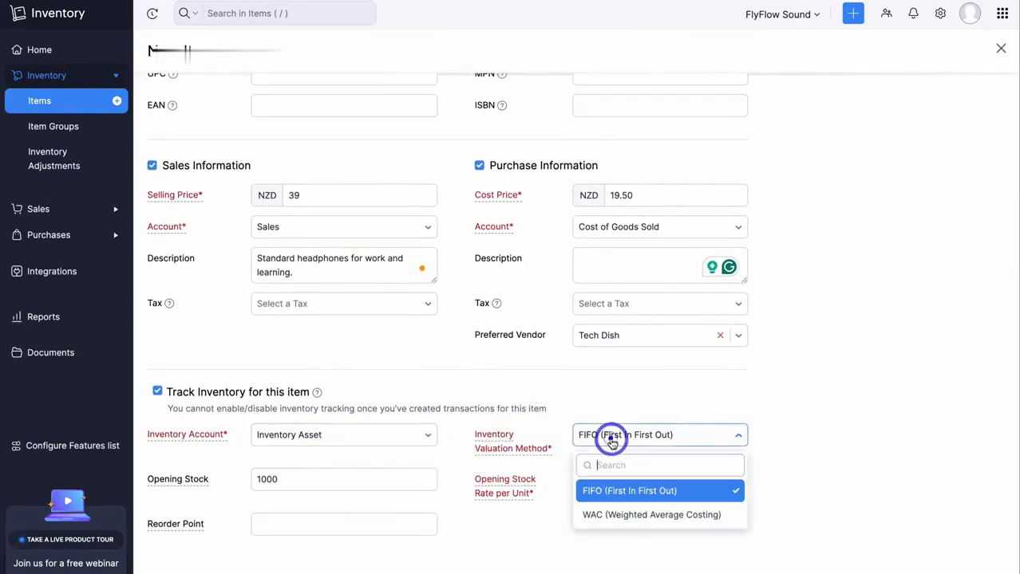
left_click(781, 484)
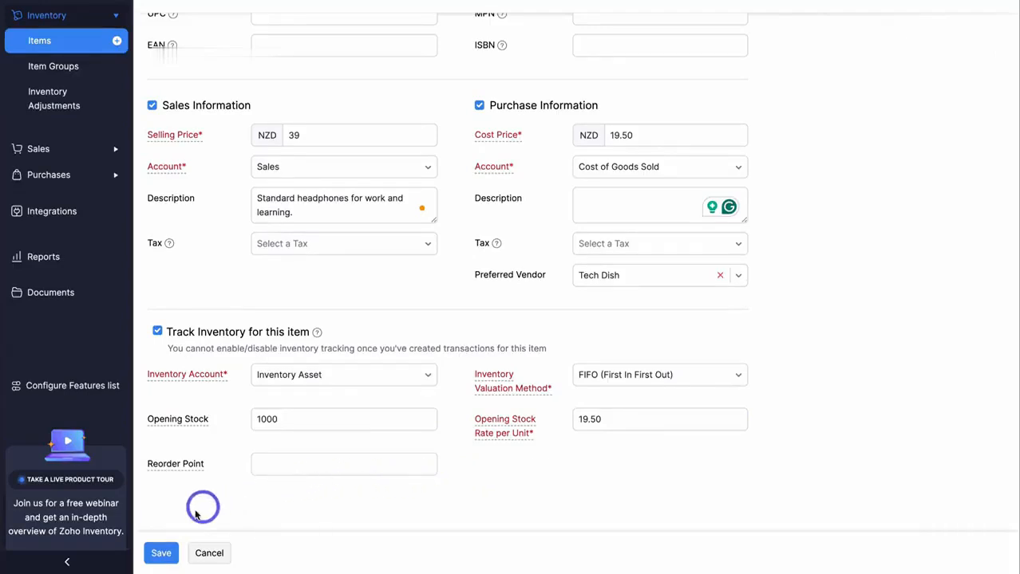
Step: Save the KLO Headphones Standard item and view the additional actions available for it
left_click(158, 553)
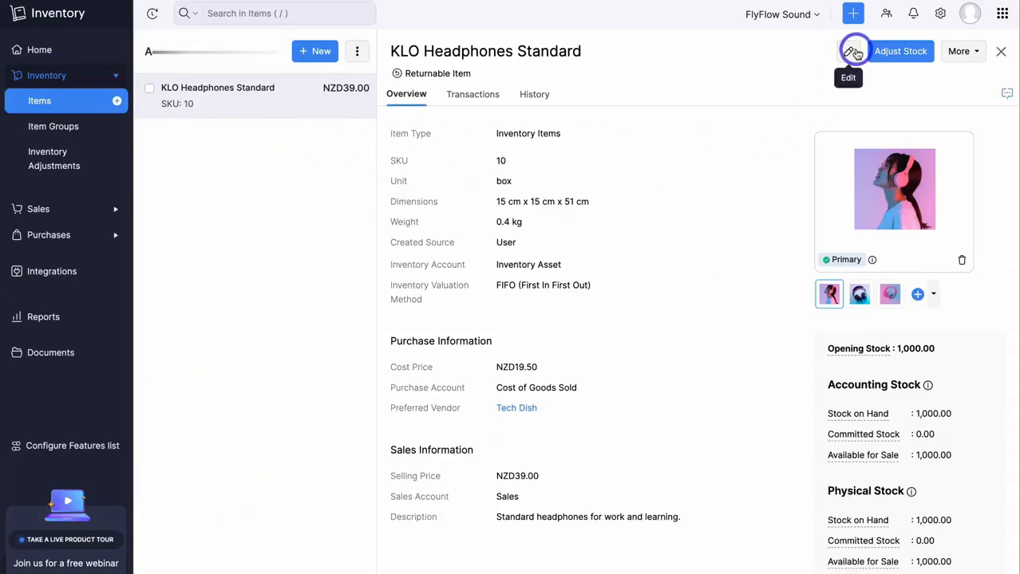
left_click(959, 51)
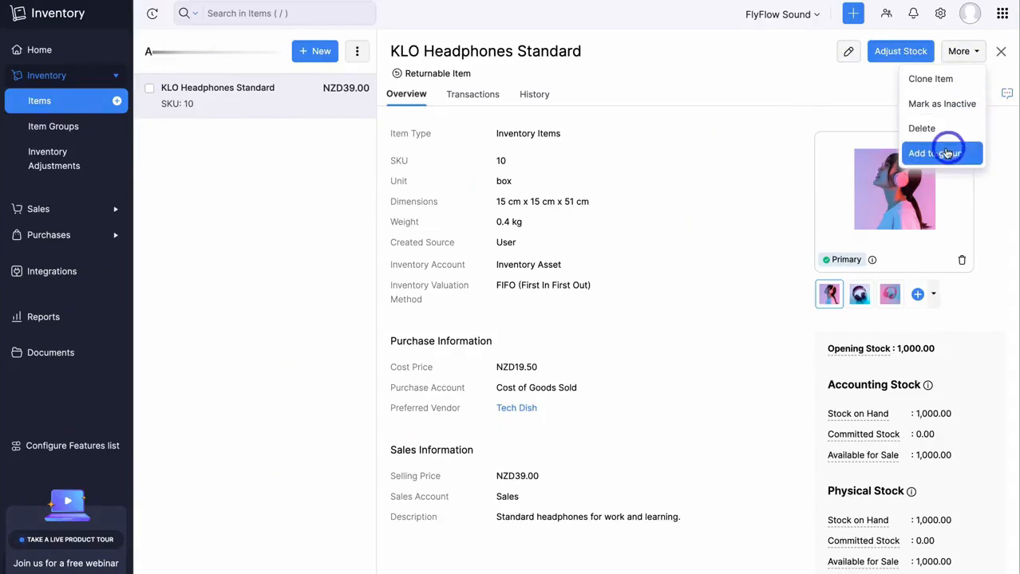
left_click(705, 91)
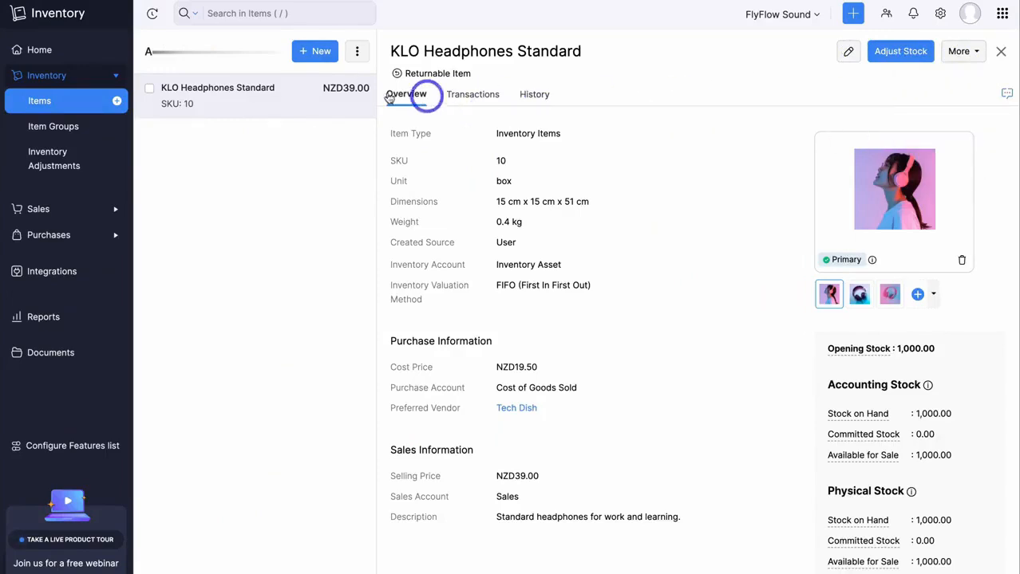
Step: Open a blank item group form, discarding the empty new item form
left_click(308, 51)
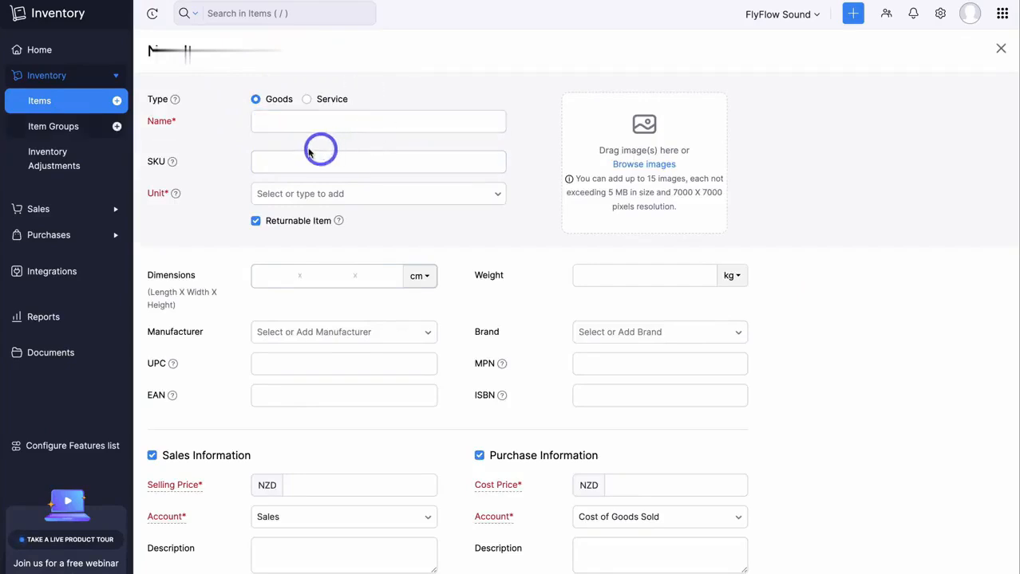
left_click(117, 127)
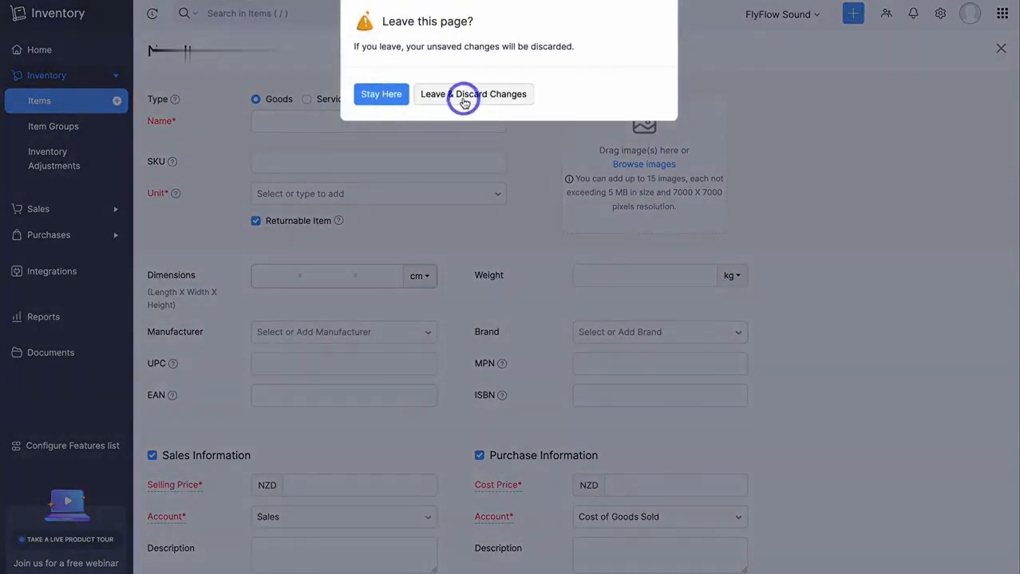
left_click(462, 96)
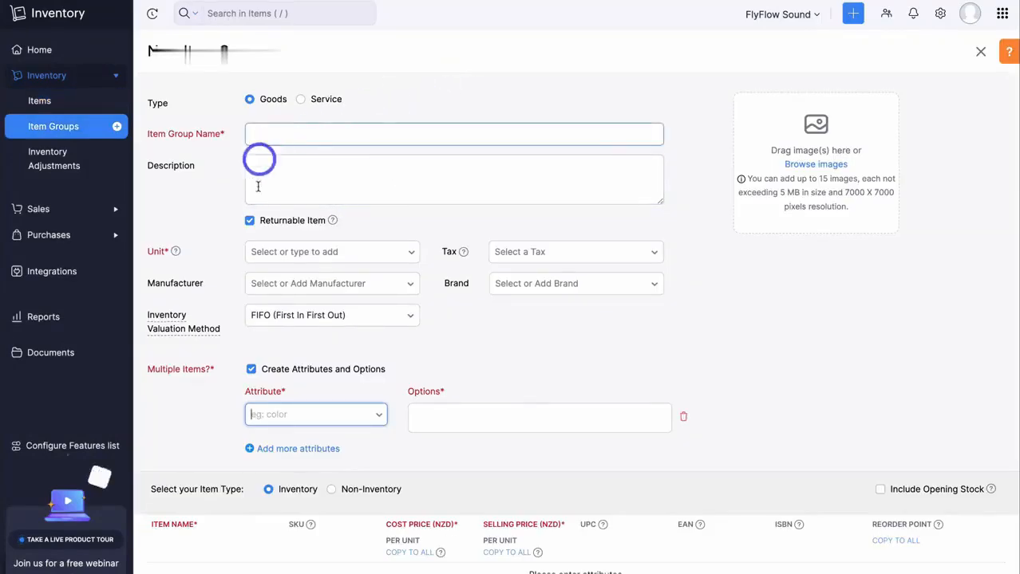
Step: Name the item group "Earphones TSL Waterproof" and upload the set of earphone product images to it
left_click(349, 137)
type("Earphones TSL Waterproof")
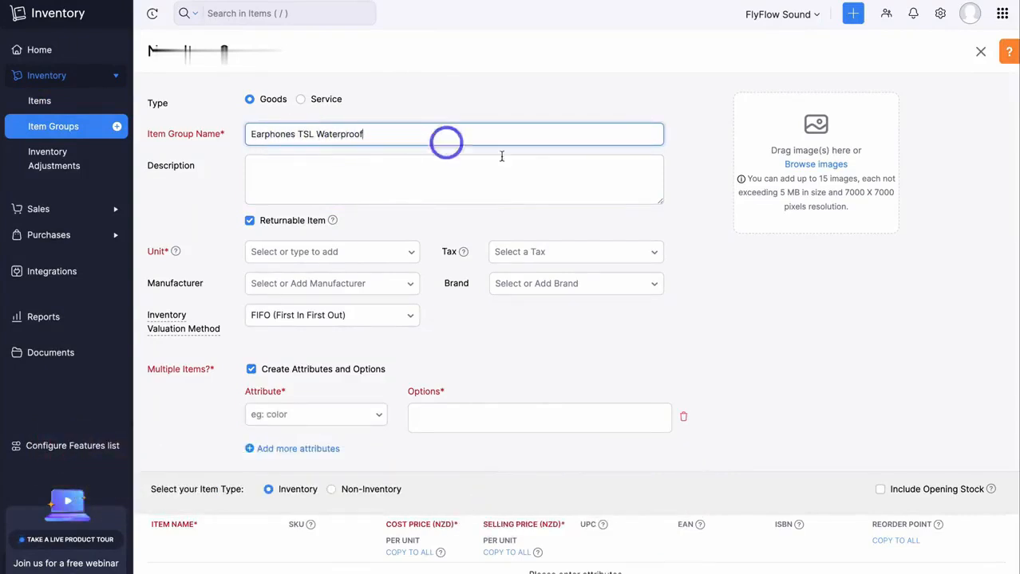
left_click(815, 164)
left_click_drag(745, 265, 390, 273)
left_click(728, 446)
Step: Describe the item group as "These are waterproof earphones that come in different colors." and set its unit to box
left_click(272, 175)
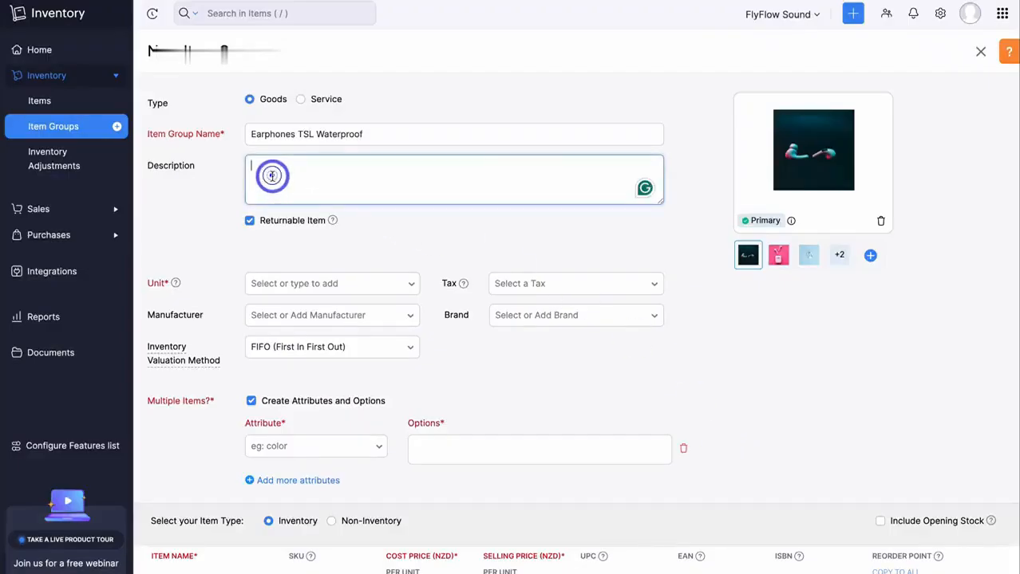
type("These are waterproof earphones that come in different colors.")
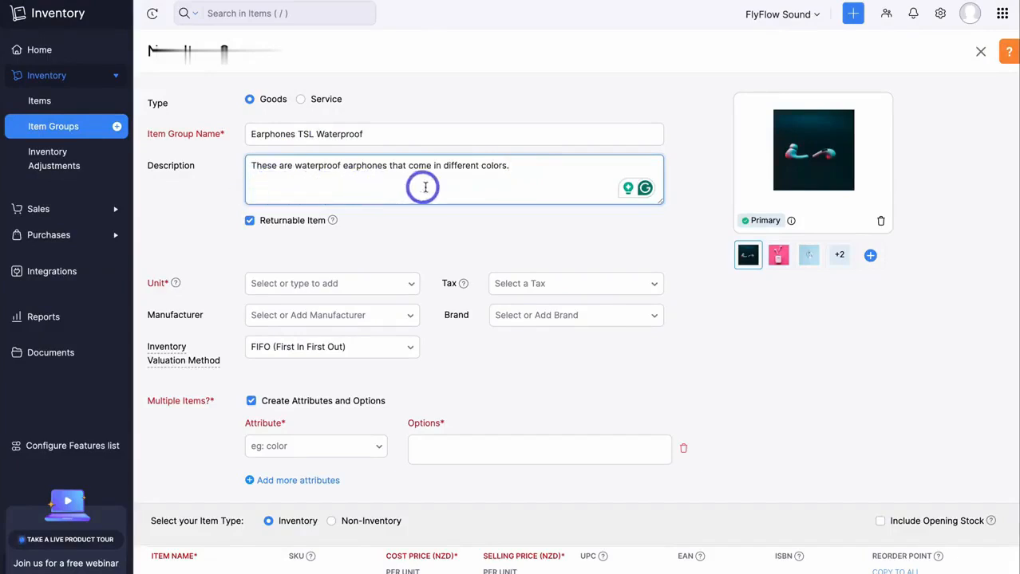
left_click(326, 281)
left_click(311, 312)
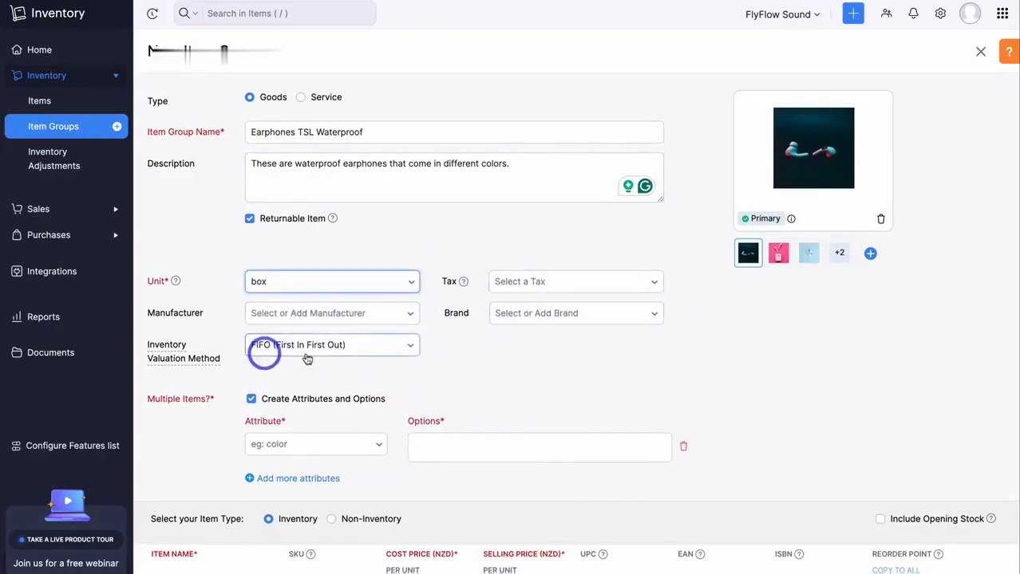
Step: Define a "colour" attribute for the item group with the options Red, Green and Black
scroll(522, 343, "down", 3)
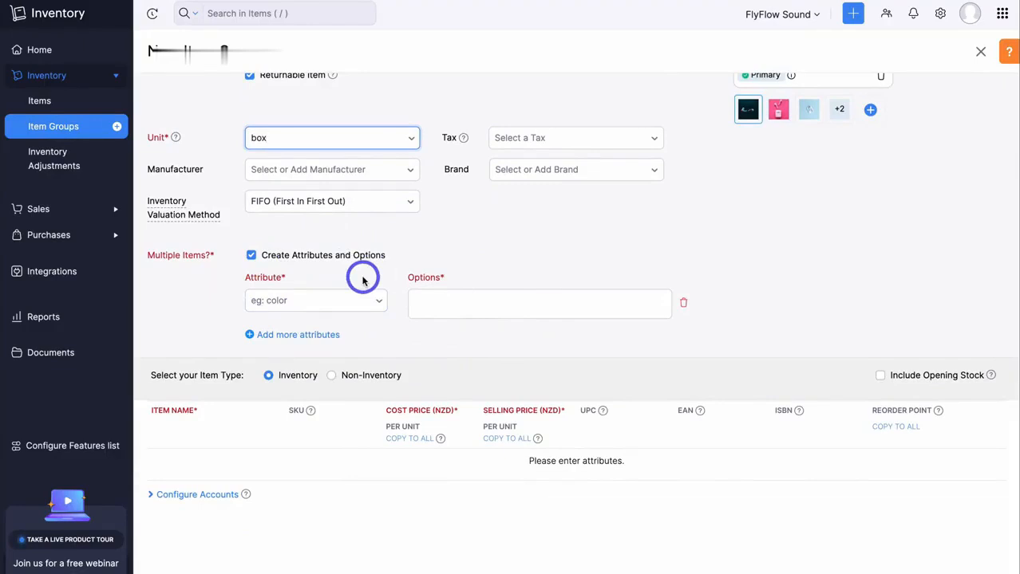
left_click(296, 300)
type("colour")
left_click(448, 305)
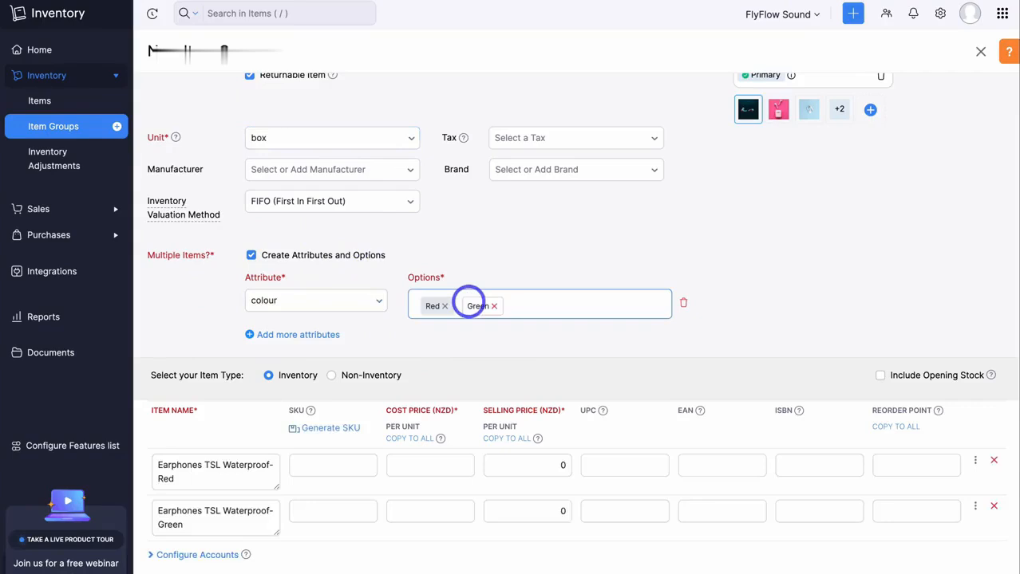
key("Return")
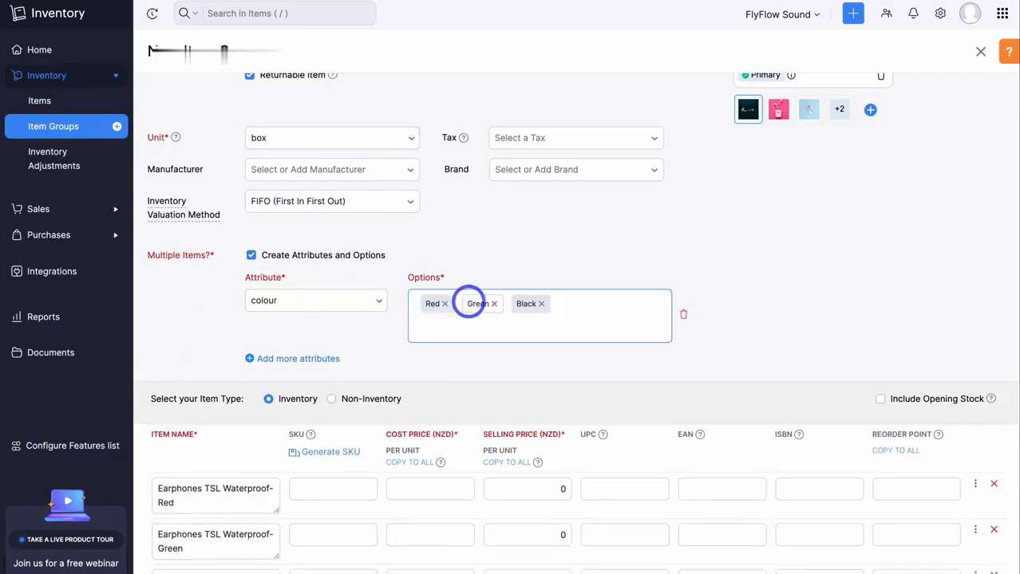
Step: Add a second attribute, "Case Style", with the options Square and Circle
left_click(300, 357)
type("Case Style")
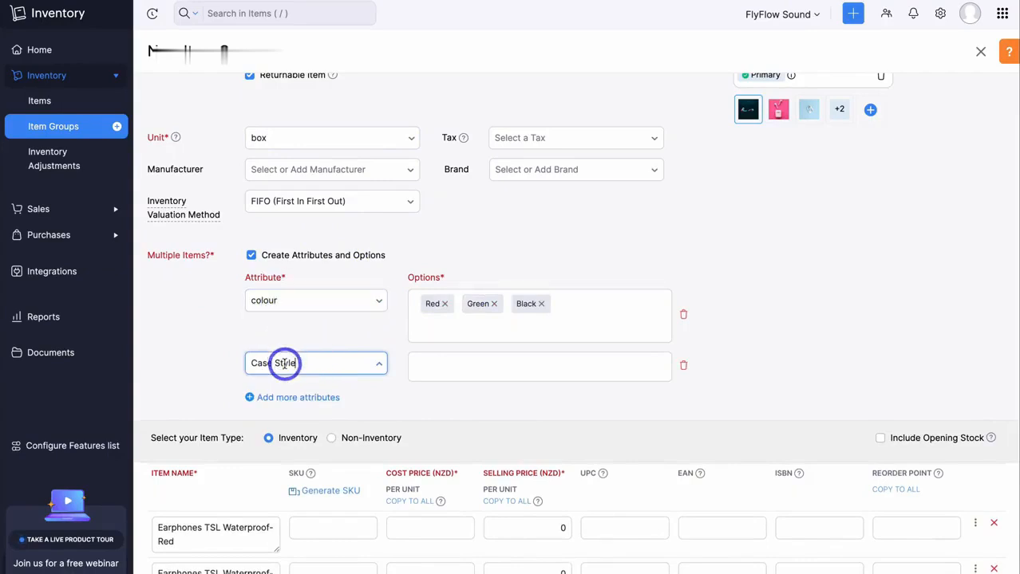
left_click(441, 365)
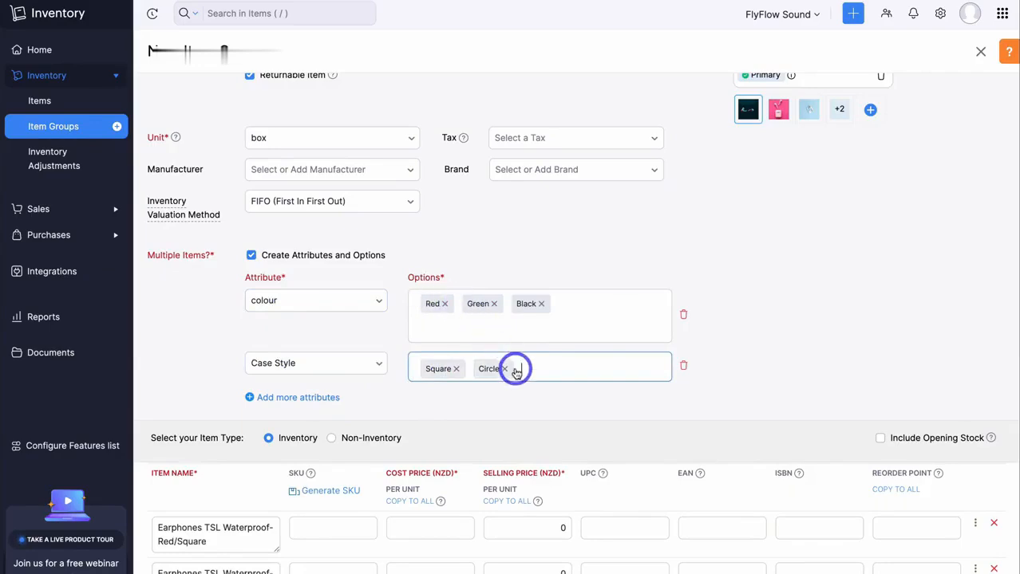
Step: Give the six earphone variants SKUs 11 to 16, a cost price of 29 and a selling price of 14.50, and save the item group
scroll(514, 368, "down", 5)
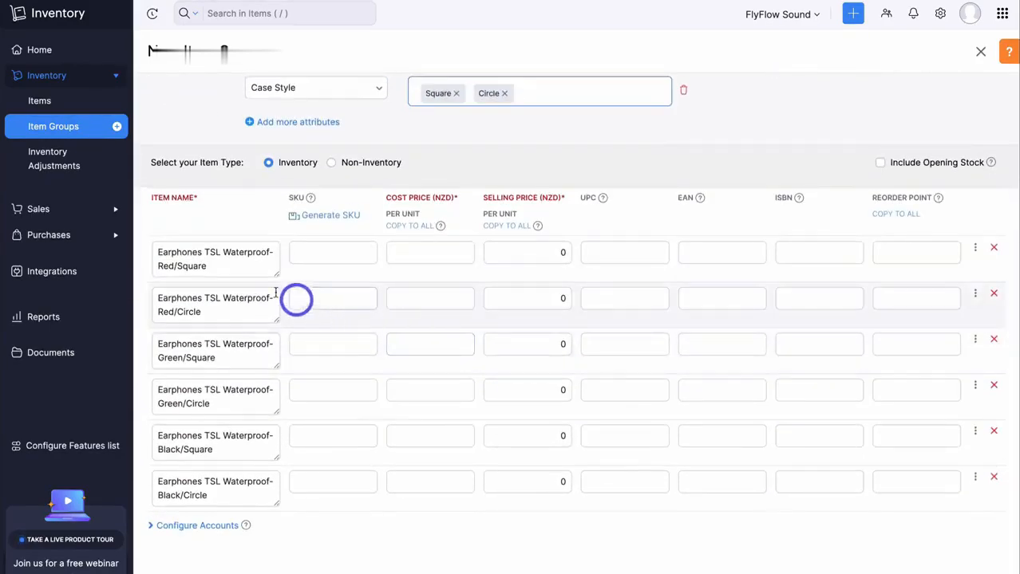
scroll(246, 390, "up", 3)
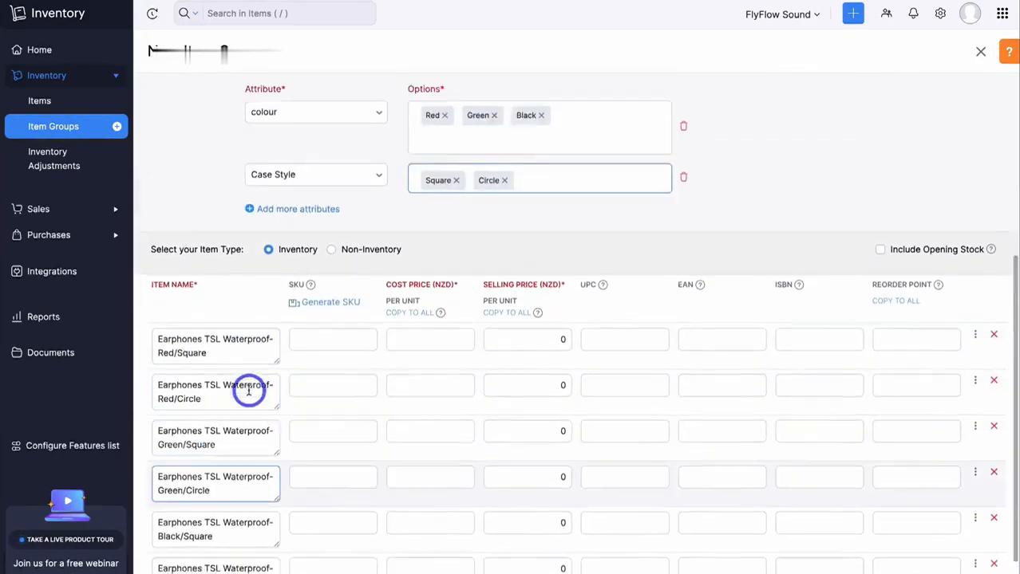
scroll(454, 230, "down", 3)
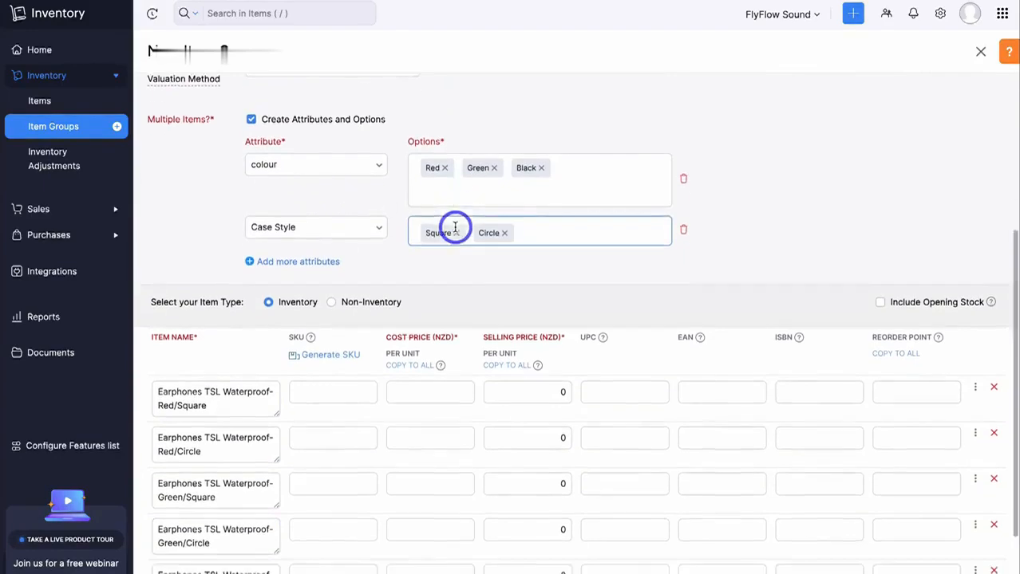
left_click(320, 230)
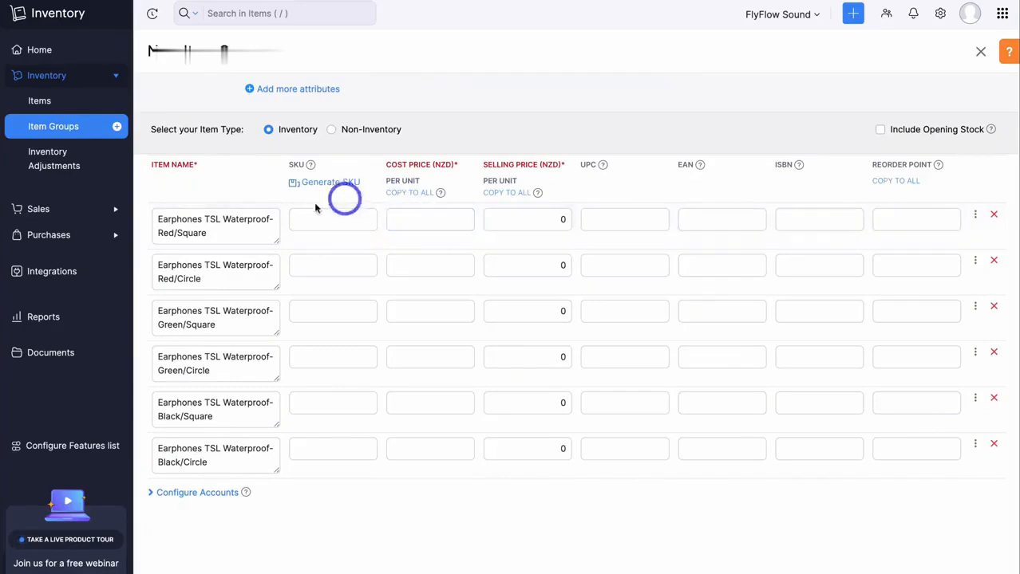
left_click(447, 217)
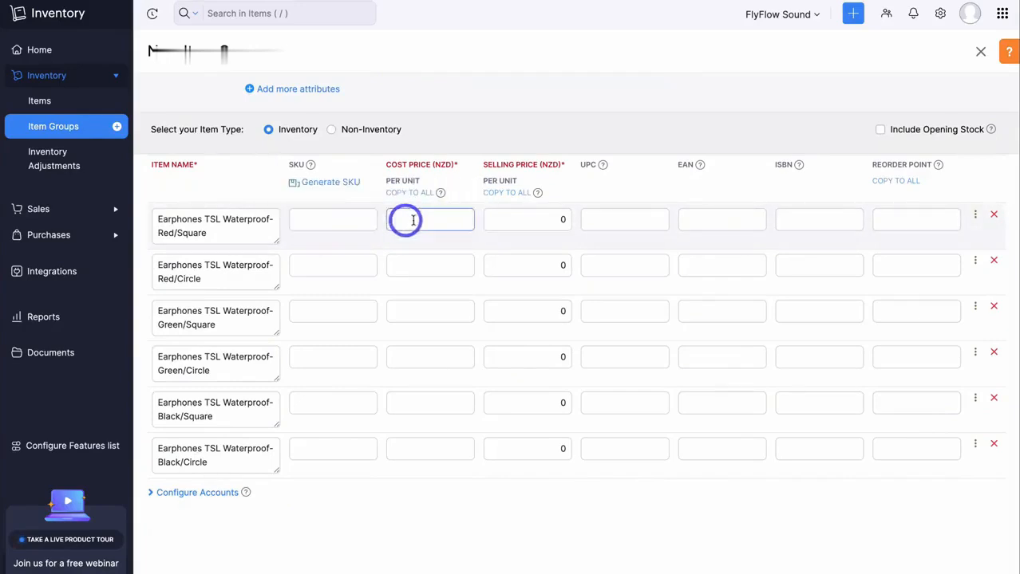
left_click(550, 220)
left_click(614, 215)
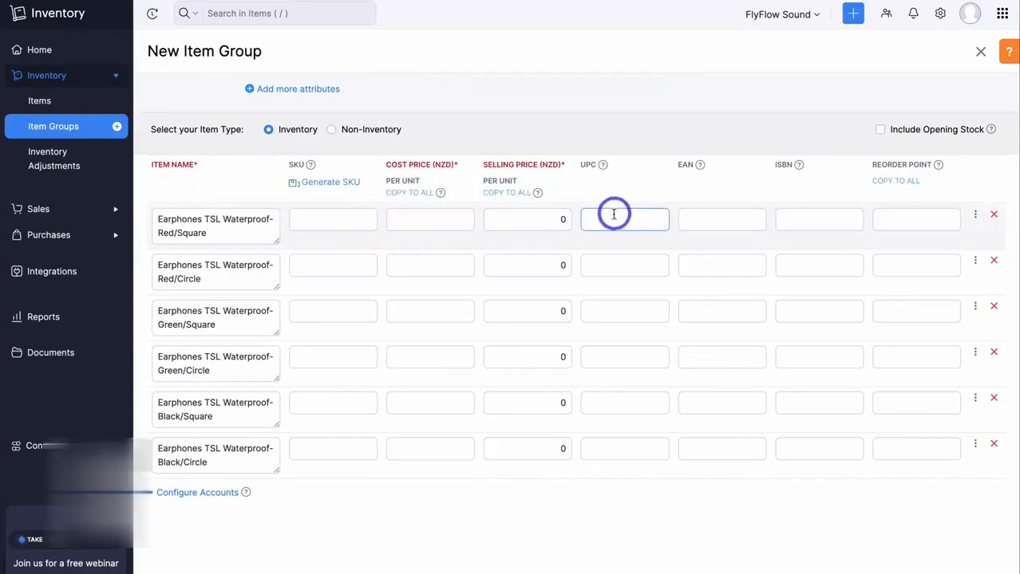
left_click(722, 216)
left_click(806, 217)
left_click(912, 216)
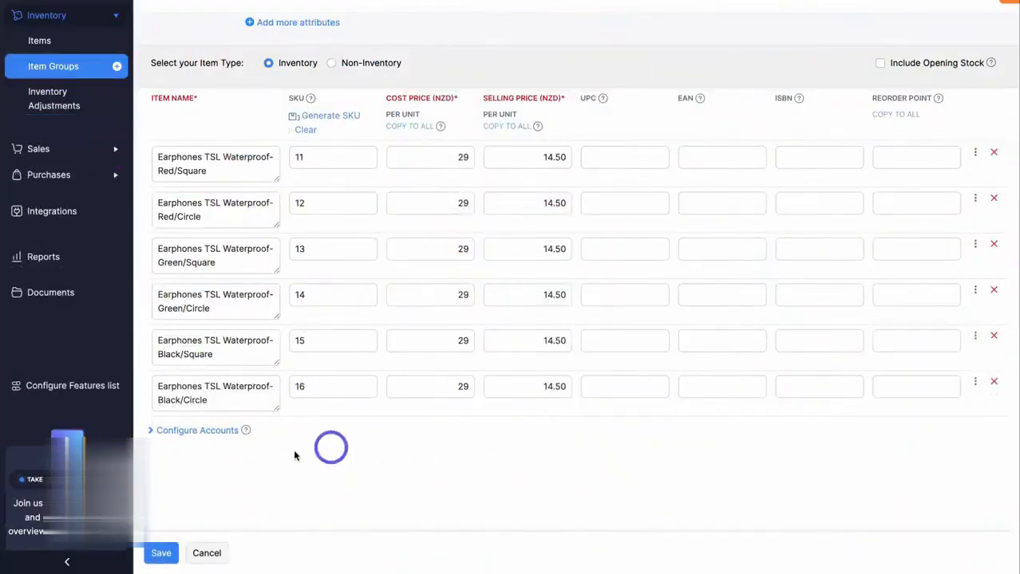
left_click(160, 553)
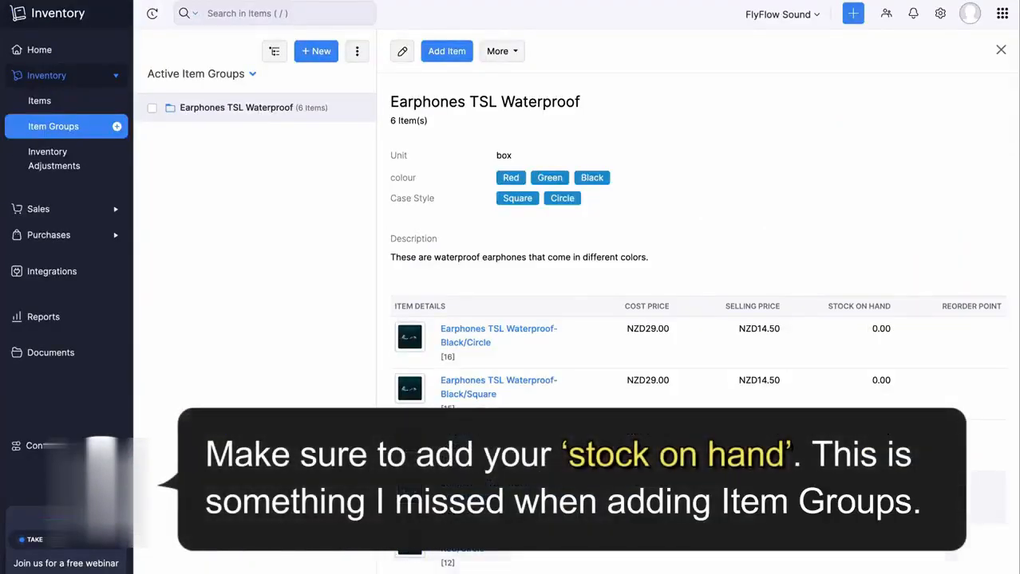
Step: Check the list of active items and start a new invoice with LTR School Tauranga as the customer
left_click(68, 106)
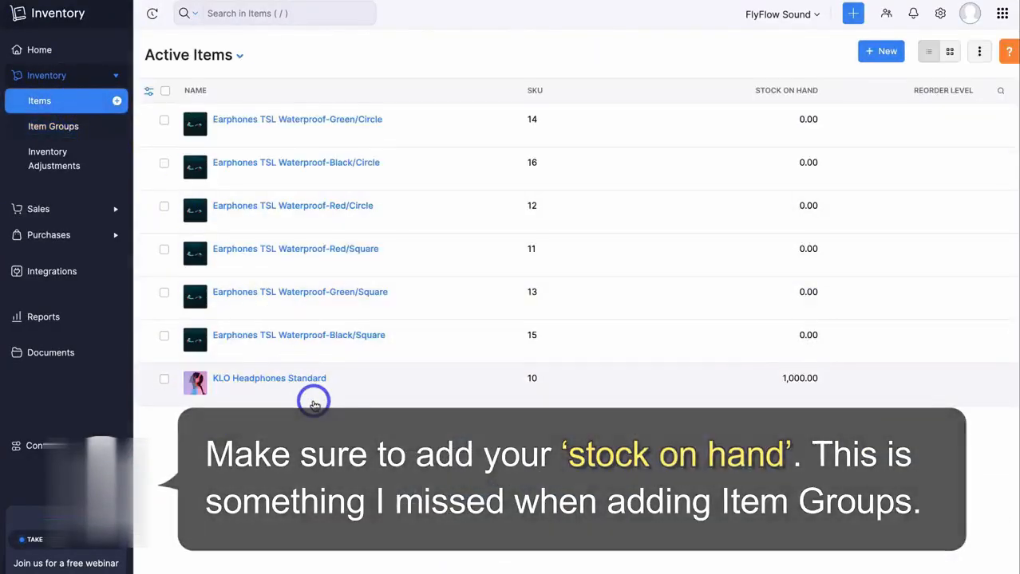
left_click(852, 14)
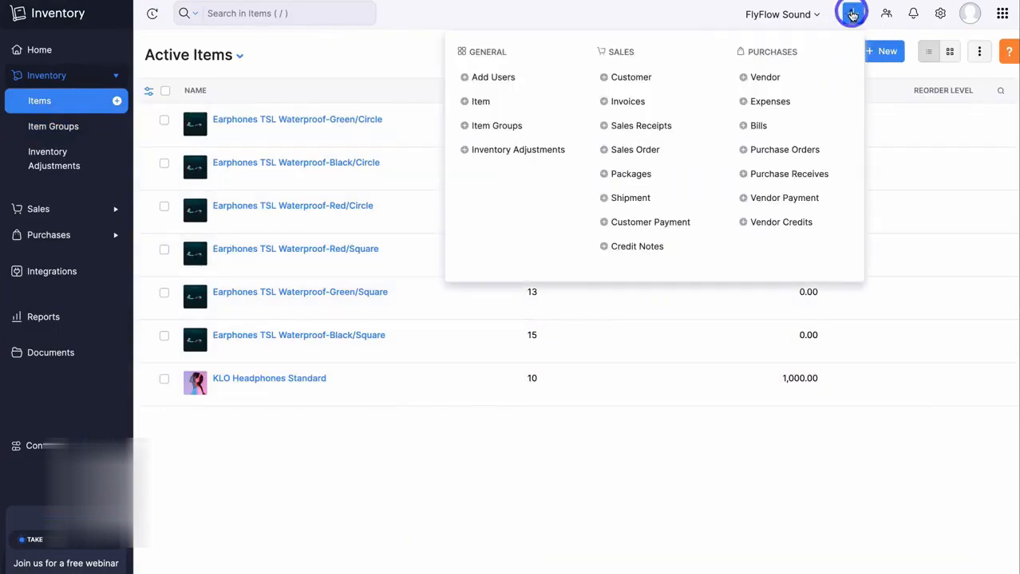
left_click(632, 102)
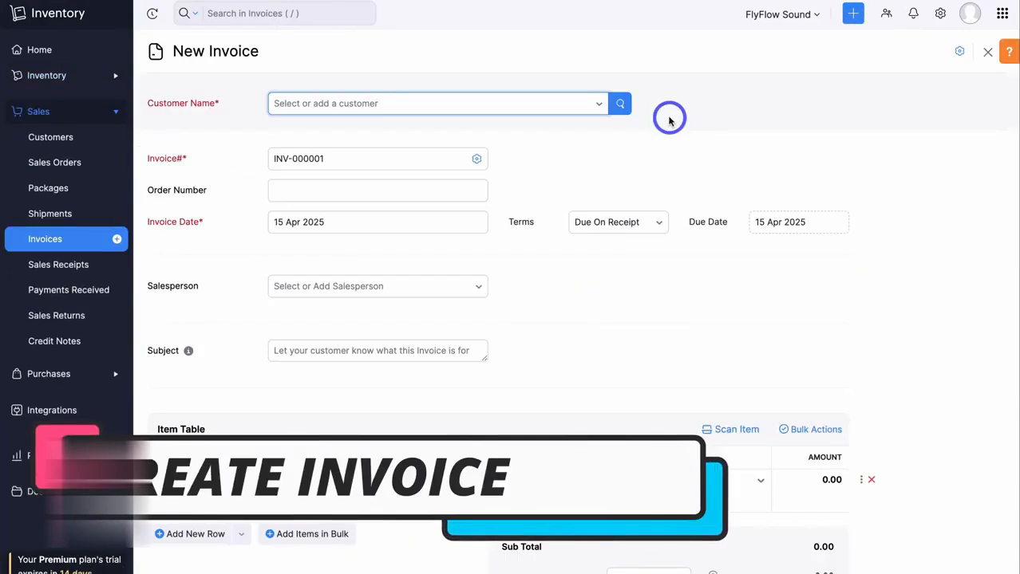
left_click(557, 105)
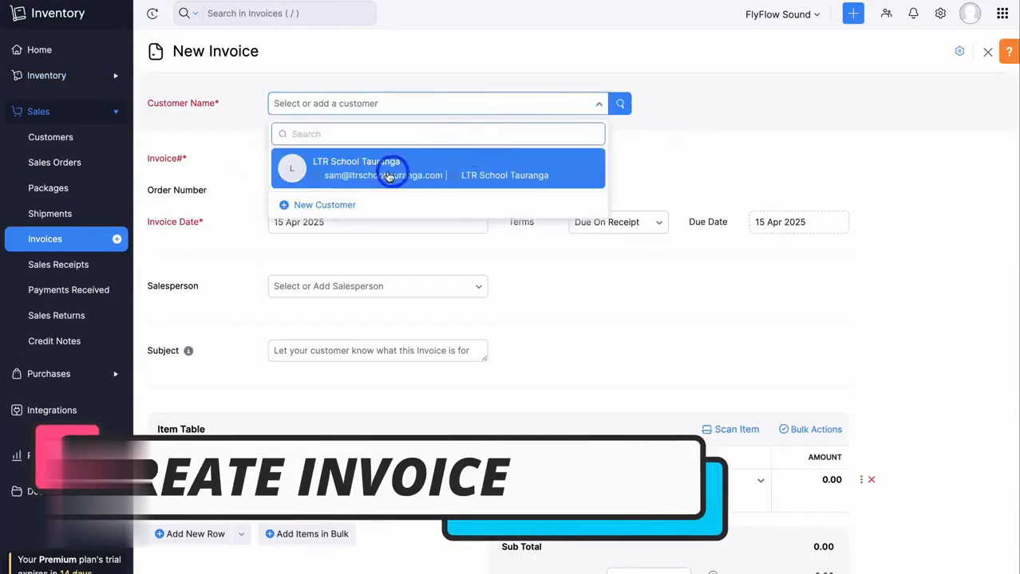
left_click(459, 162)
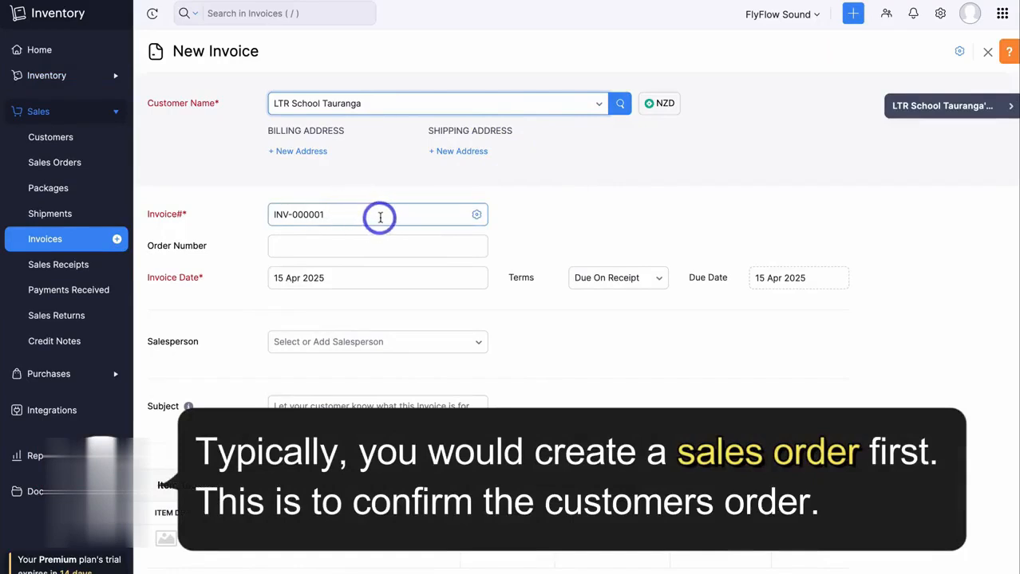
Step: Fill in the invoice's order number and set its subject to "Bulk purchase of headphones and earphones for students."
left_click(341, 241)
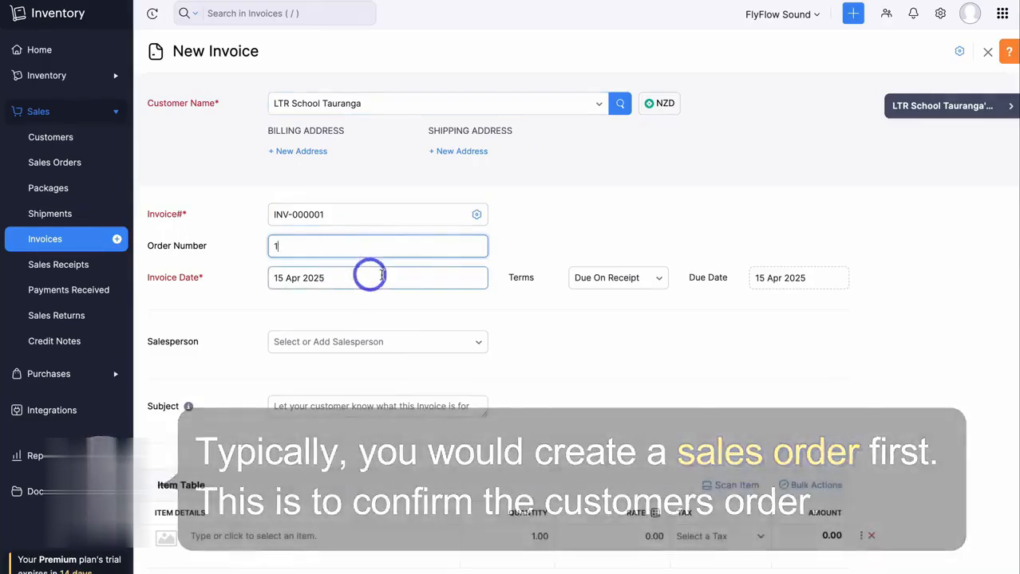
scroll(758, 282, "down", 2)
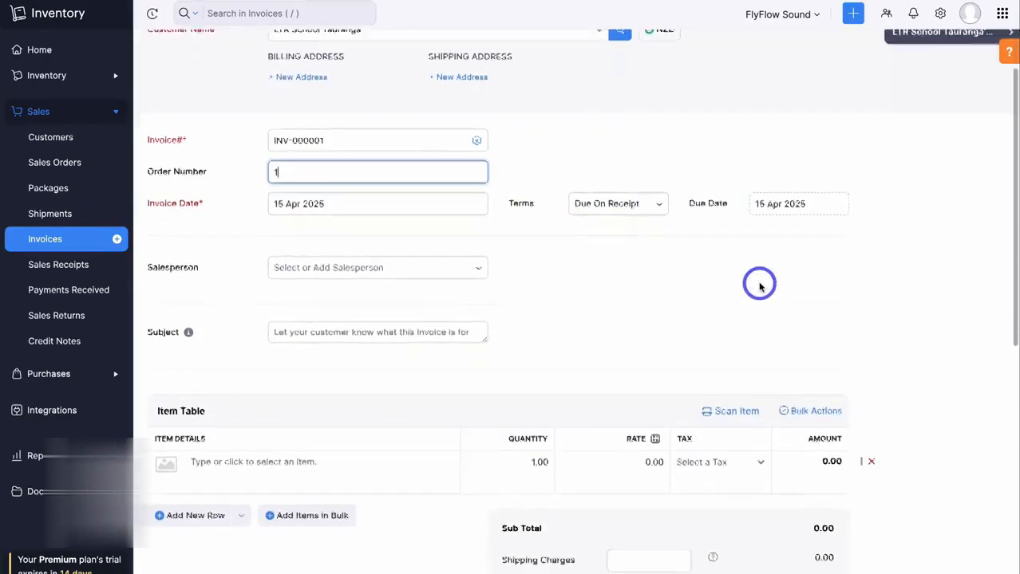
left_click(473, 261)
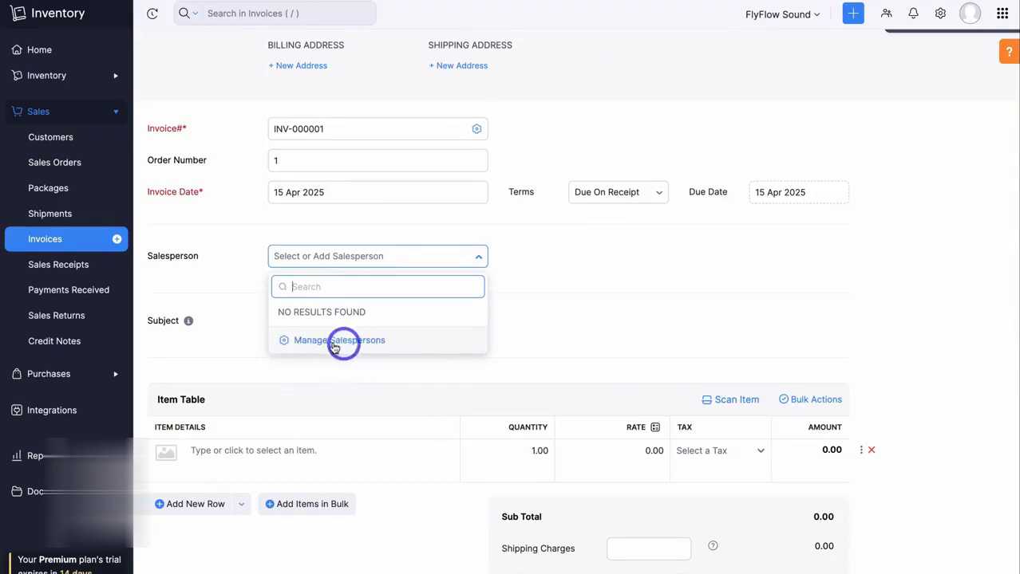
left_click(536, 335)
left_click(399, 326)
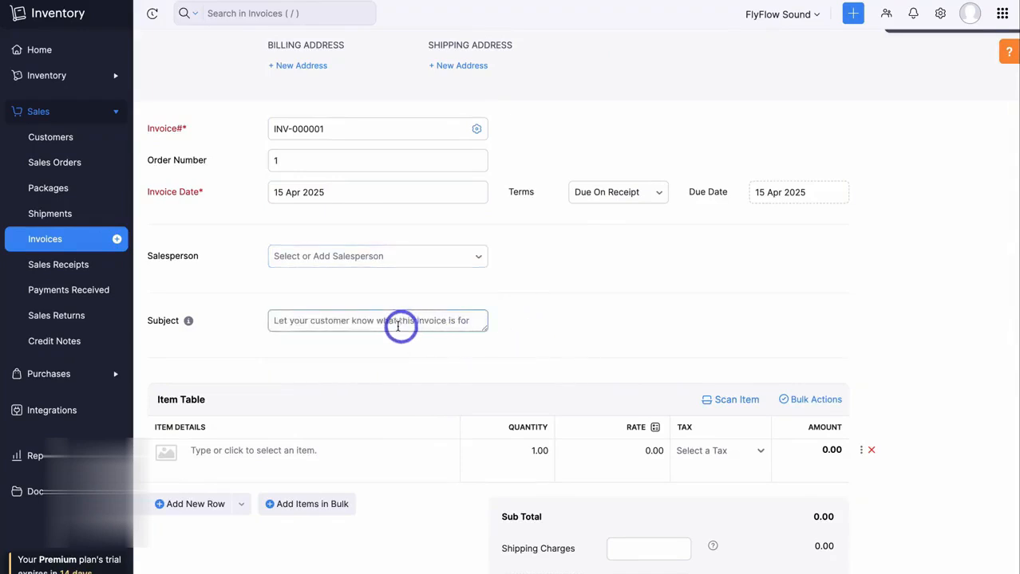
scroll(395, 326, "up", 1)
type("Bulk purchase of headphones and earphones for students.")
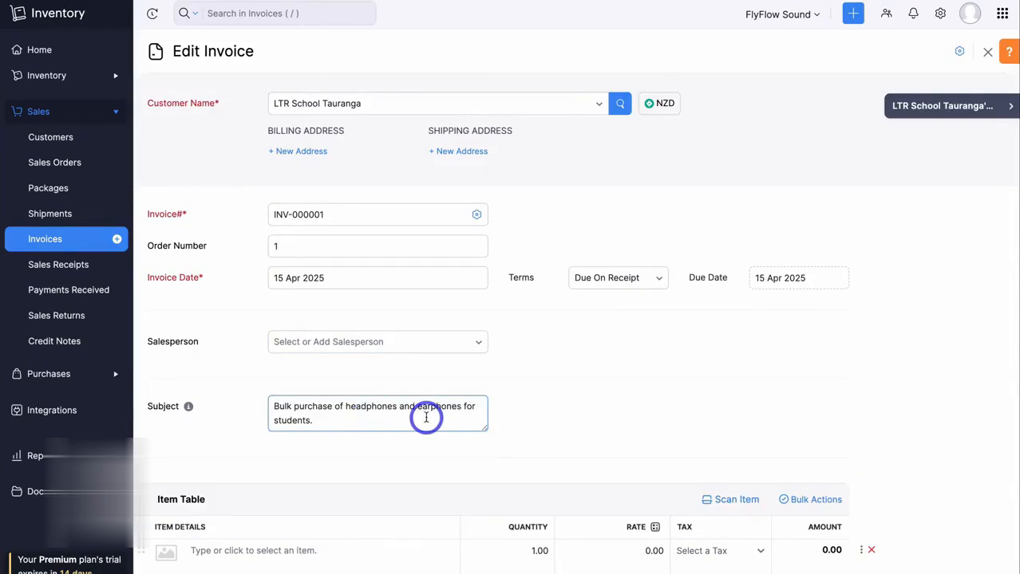
Step: Add Earphones TSL Waterproof-Black/Square to the invoice with a quantity of 50
scroll(551, 412, "down", 2)
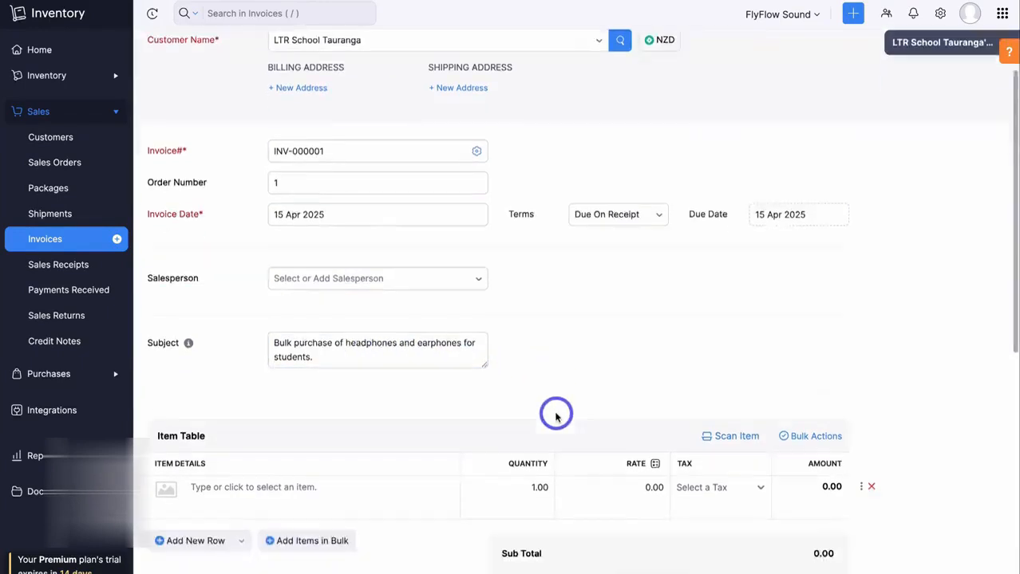
left_click(235, 399)
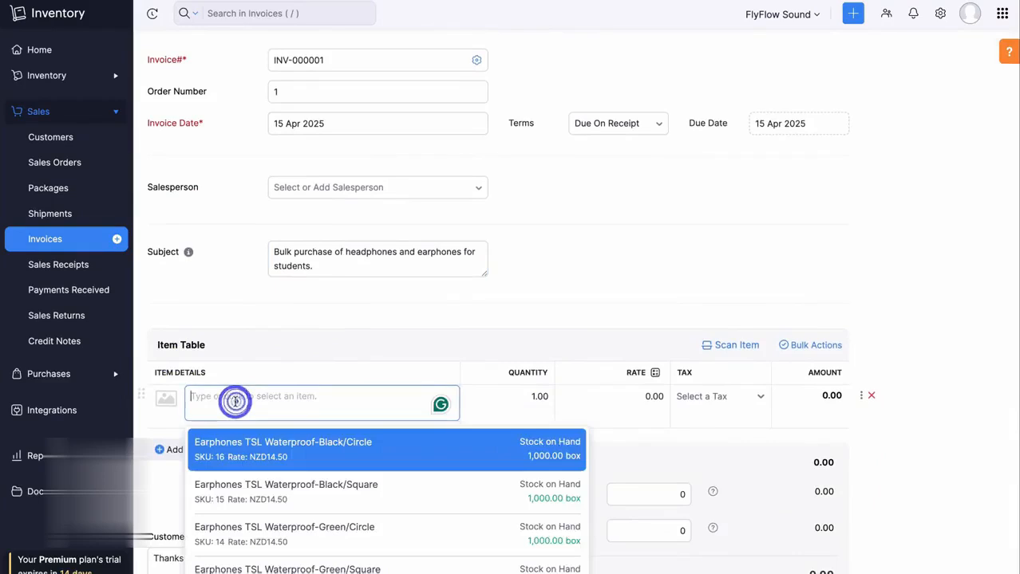
left_click(425, 496)
left_click(534, 397)
type("50")
Step: Add KLO Headphones Standard as the second invoice line with a quantity of 100
left_click(334, 473)
scroll(258, 473, "down", 5)
left_click(307, 504)
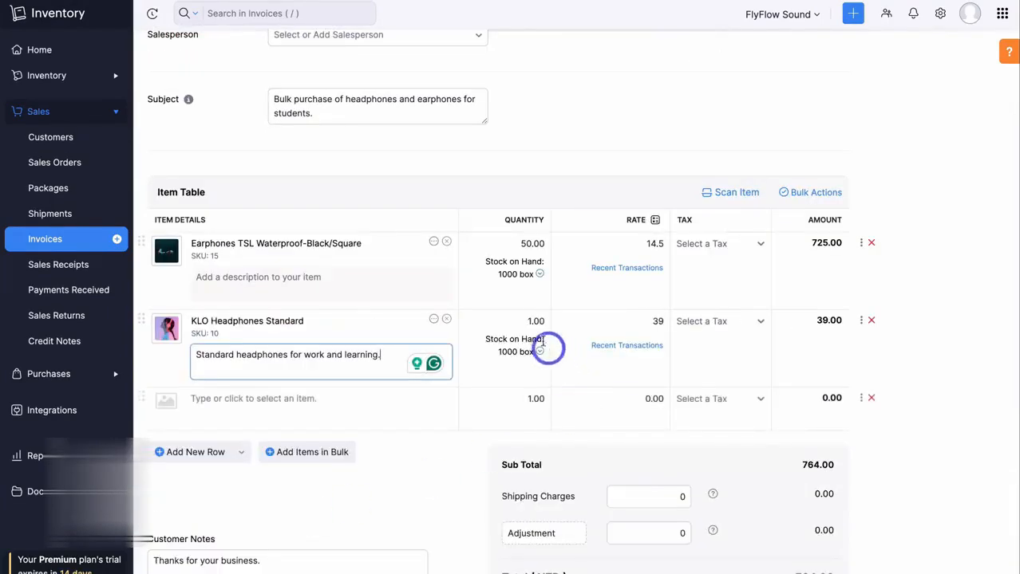
left_click(548, 353)
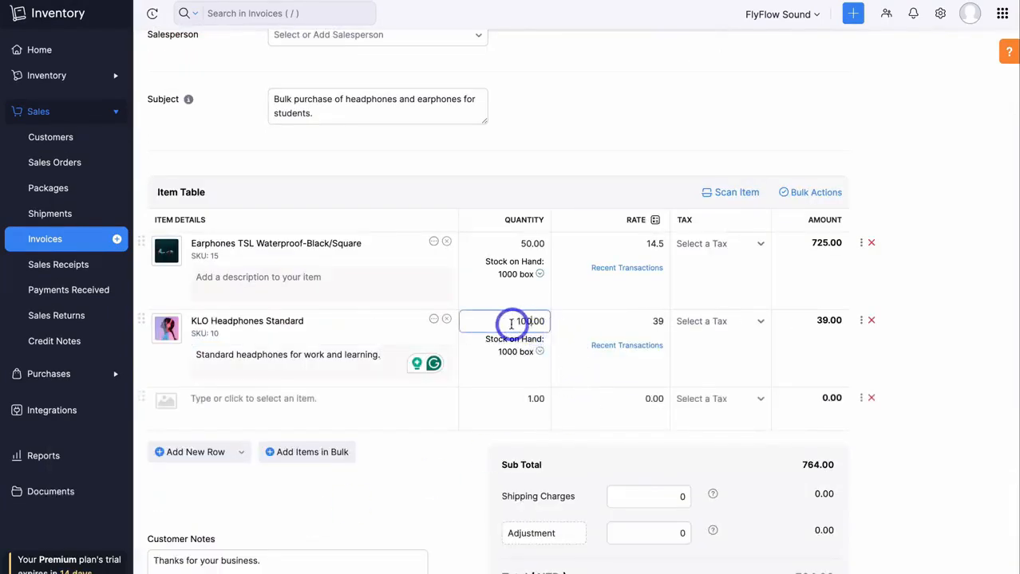
left_click(561, 368)
Step: Reuse the headphones line's description for the earphones line, reworded as "Standard earphones for work and learning."
left_click(295, 289)
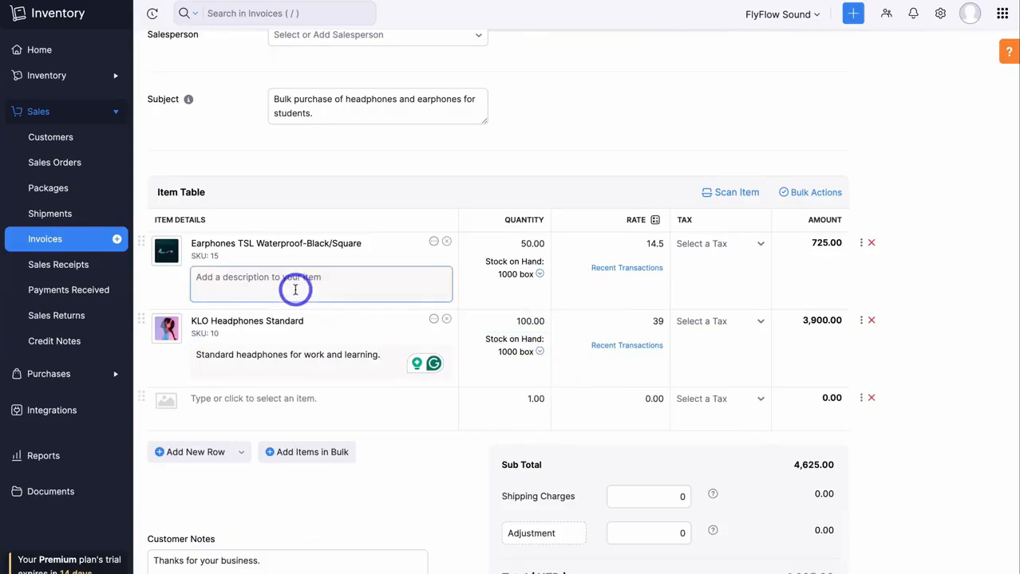
left_click(276, 346)
key("ctrl+a")
key("ctrl+c")
left_click(255, 277)
key("ctrl+v")
key("BackSpace")
key("BackSpace")
key("BackSpace")
key("BackSpace")
type("ear")
left_click(436, 474)
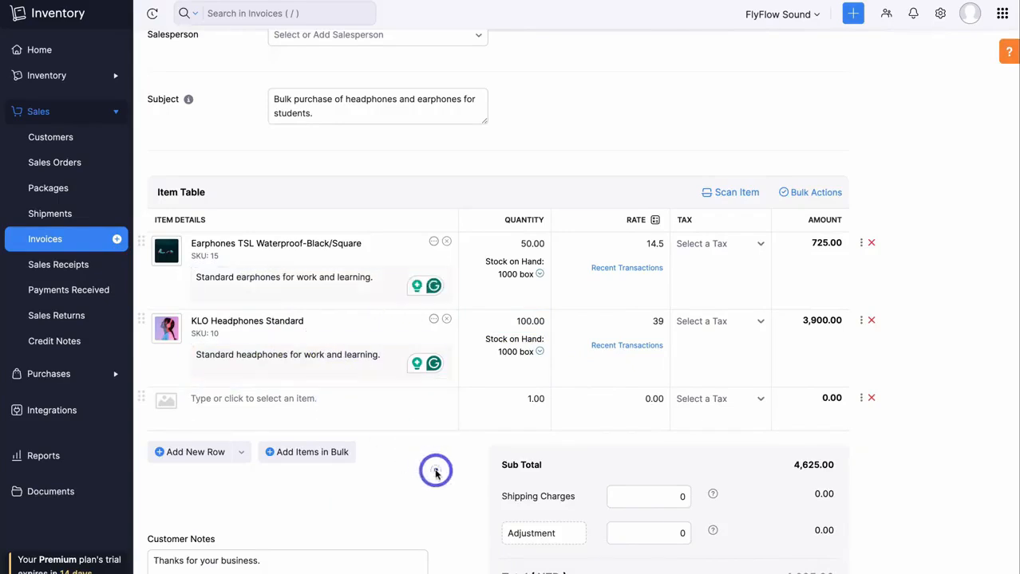
Step: Review the rest of the bulk-order invoice form and its saving options, and save the invoice as a draft
scroll(719, 335, "down", 2)
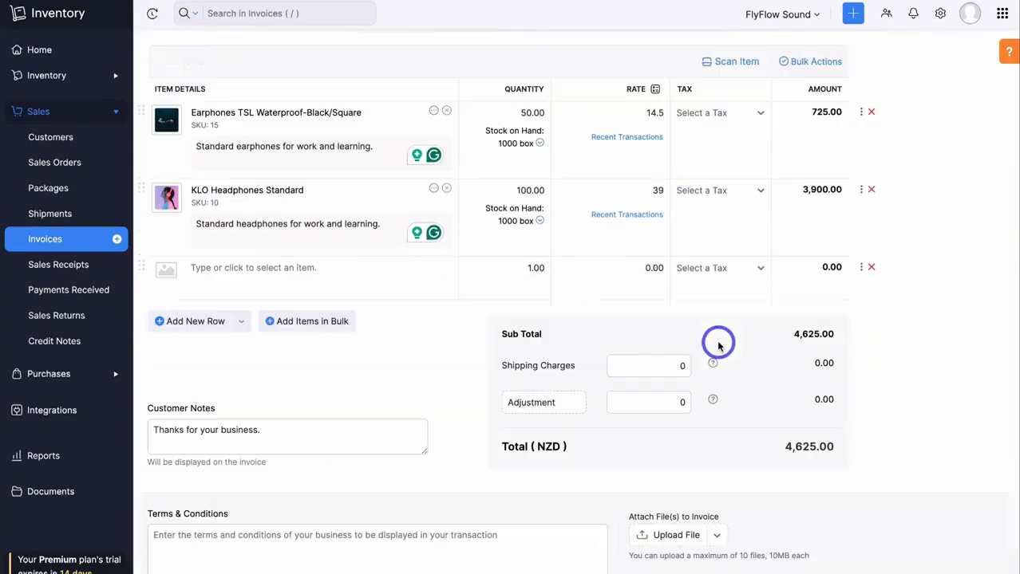
scroll(421, 395, "down", 1)
scroll(419, 401, "down", 1)
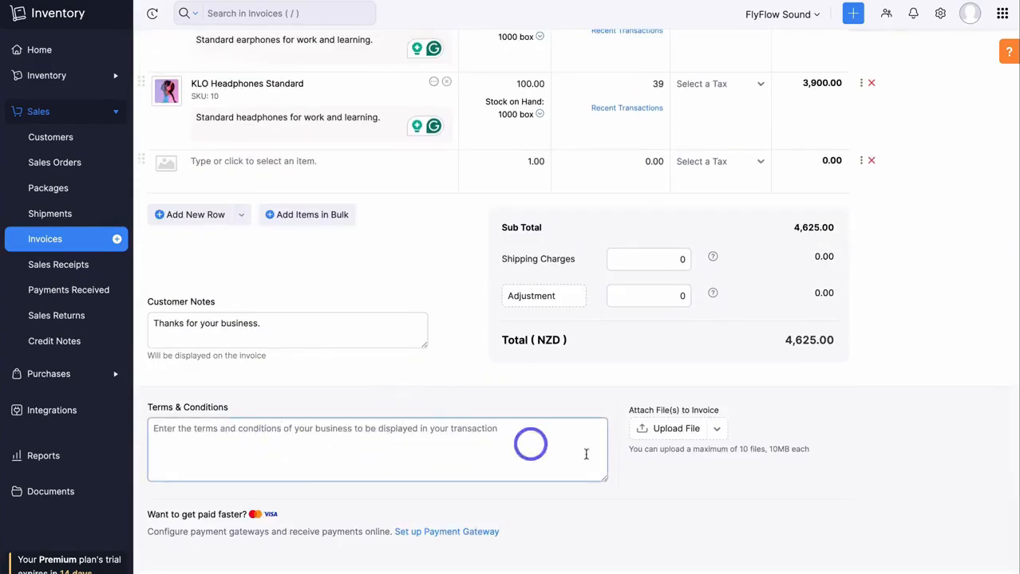
scroll(535, 471, "up", 2)
scroll(545, 487, "down", 4)
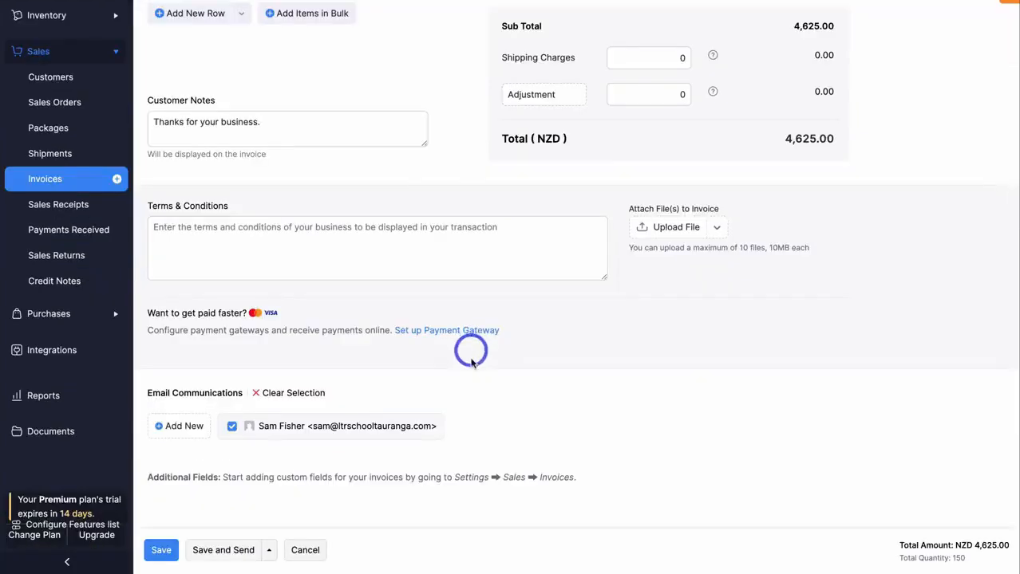
left_click(266, 556)
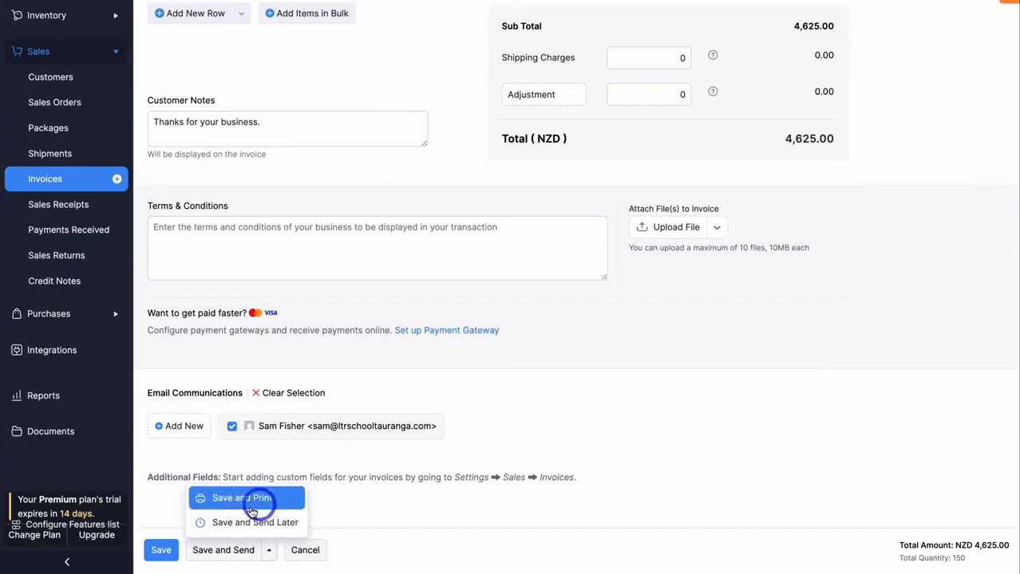
left_click(343, 524)
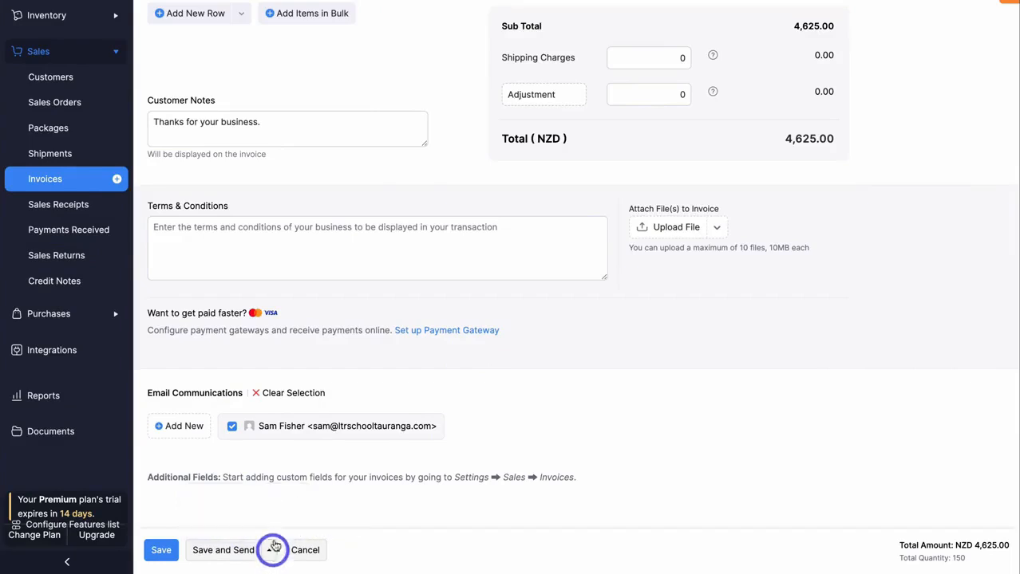
left_click(158, 549)
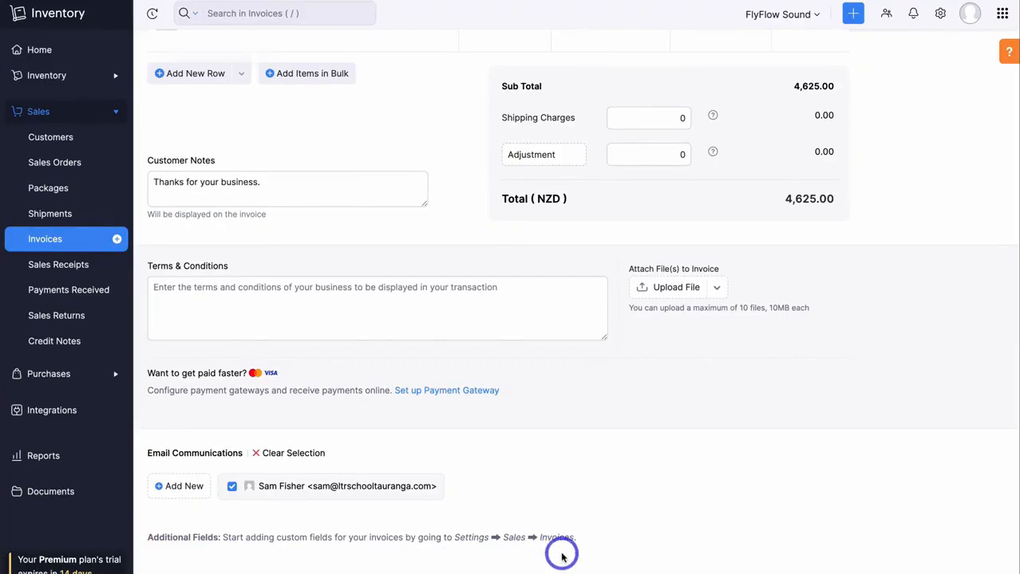
left_click(172, 549)
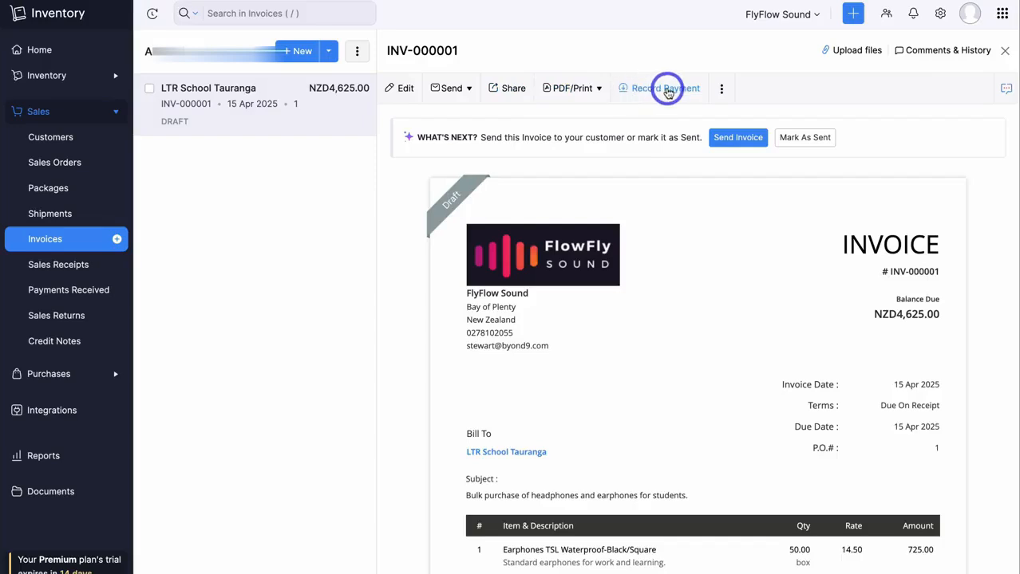
Step: Look through the sales modules in order, from Customers, Sales Orders, Packages and Shipments to Payments Received, Sales Returns and Credit Notes
left_click(68, 142)
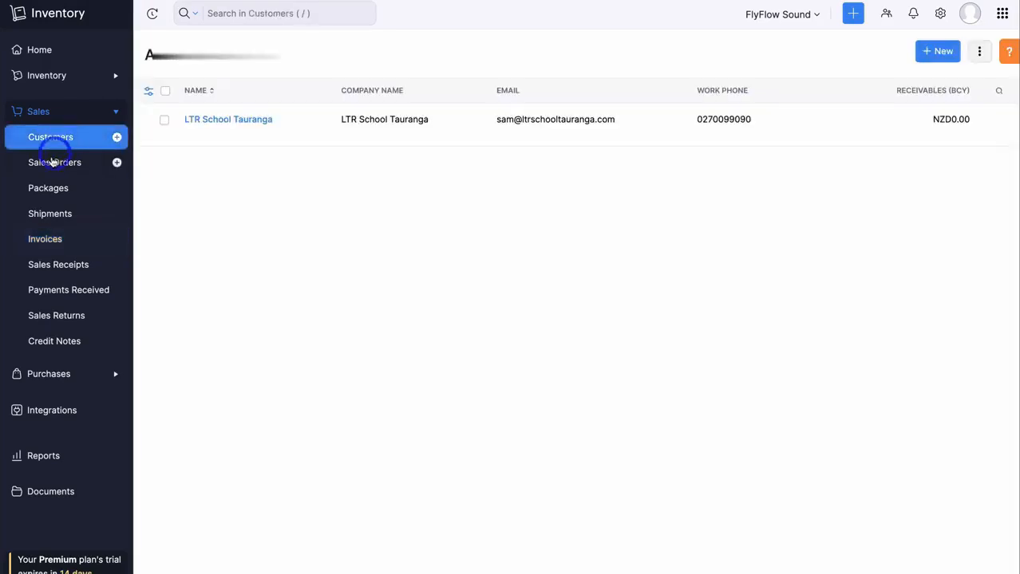
left_click(64, 169)
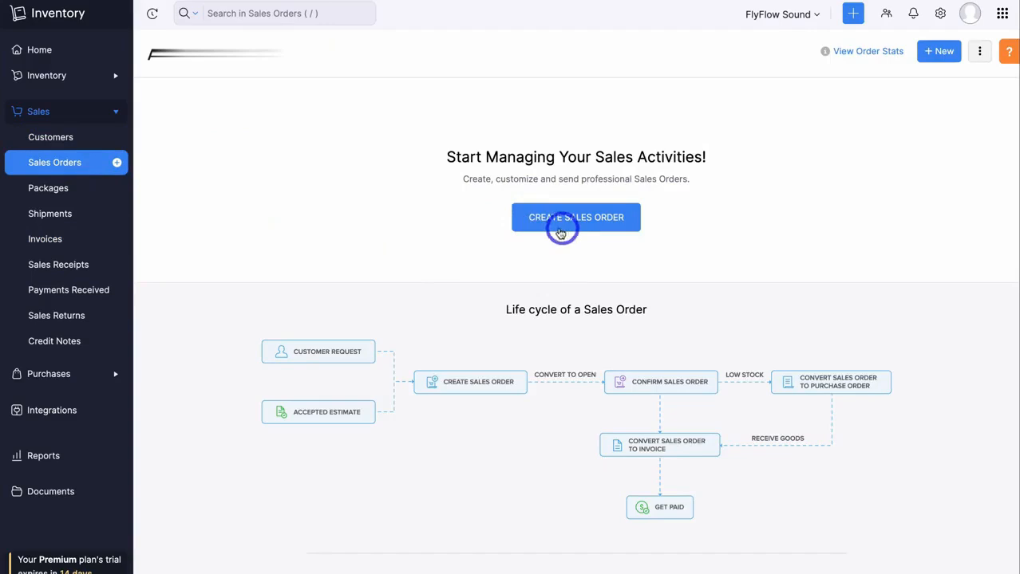
left_click(71, 194)
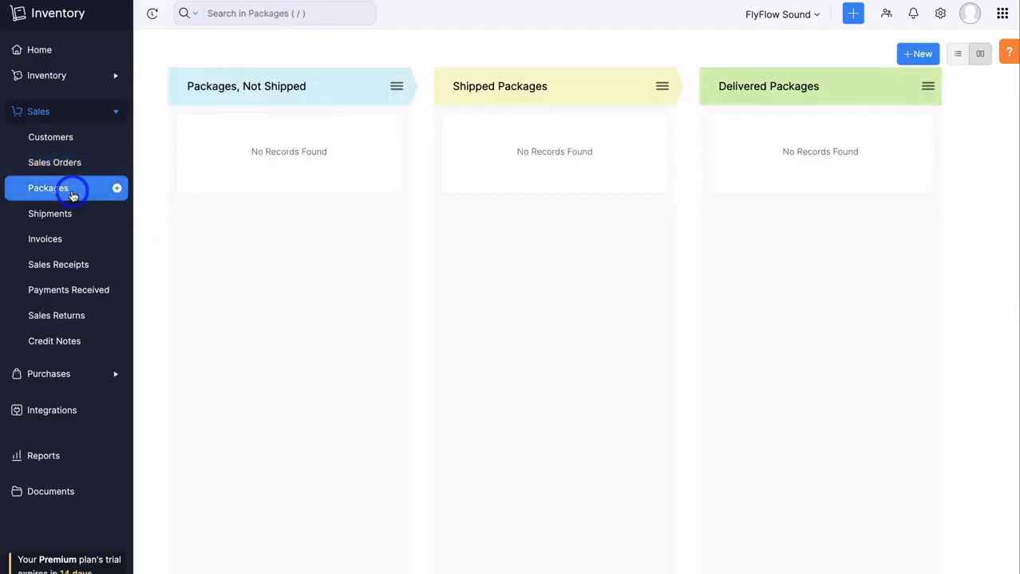
left_click(70, 217)
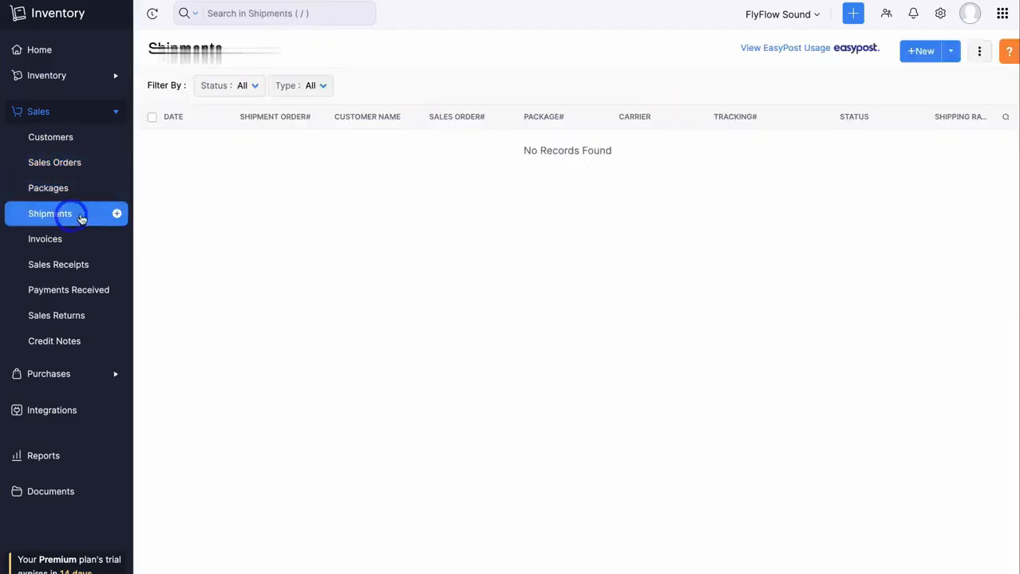
left_click(81, 244)
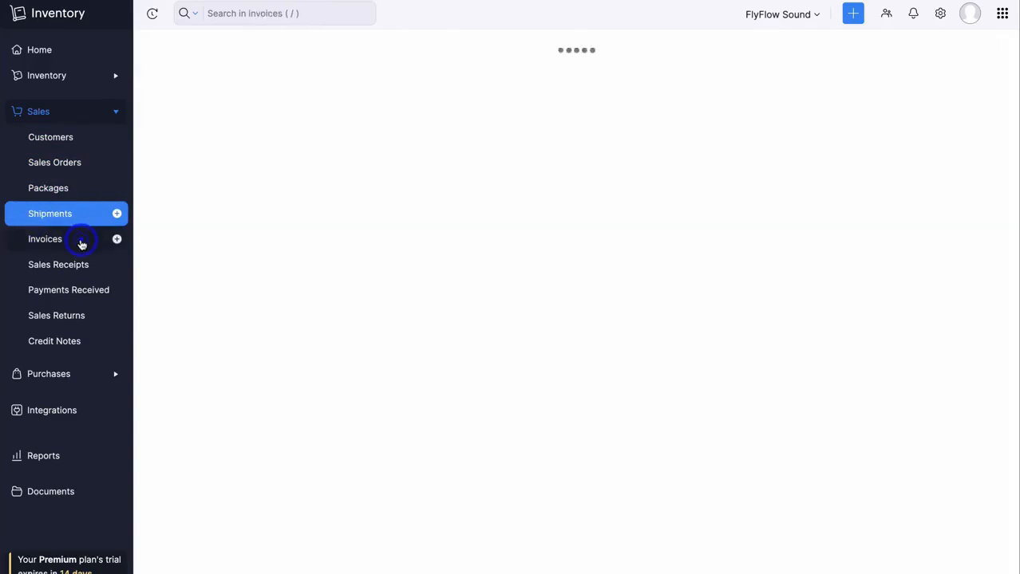
left_click(68, 268)
left_click(57, 290)
left_click(53, 316)
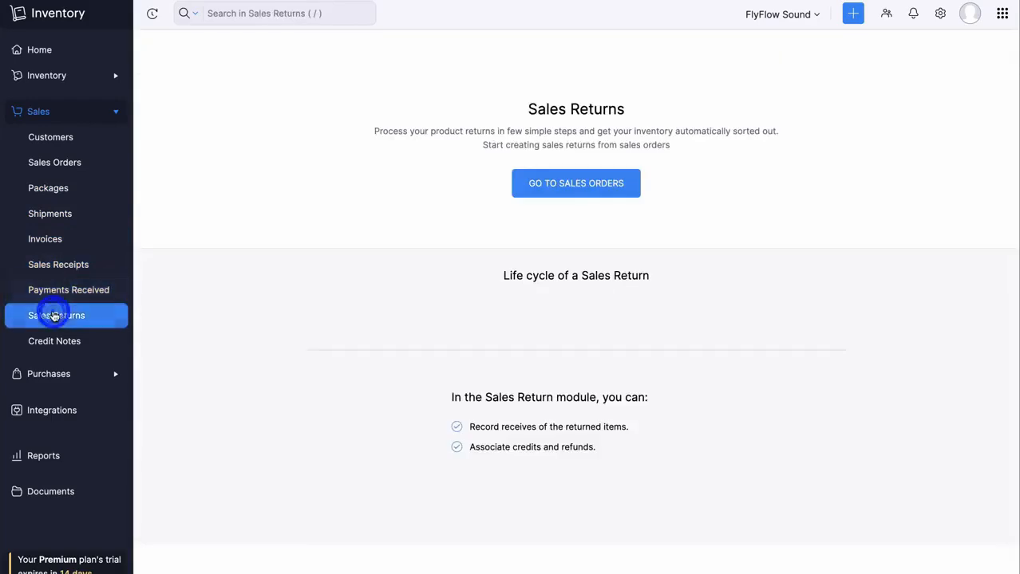
left_click(48, 342)
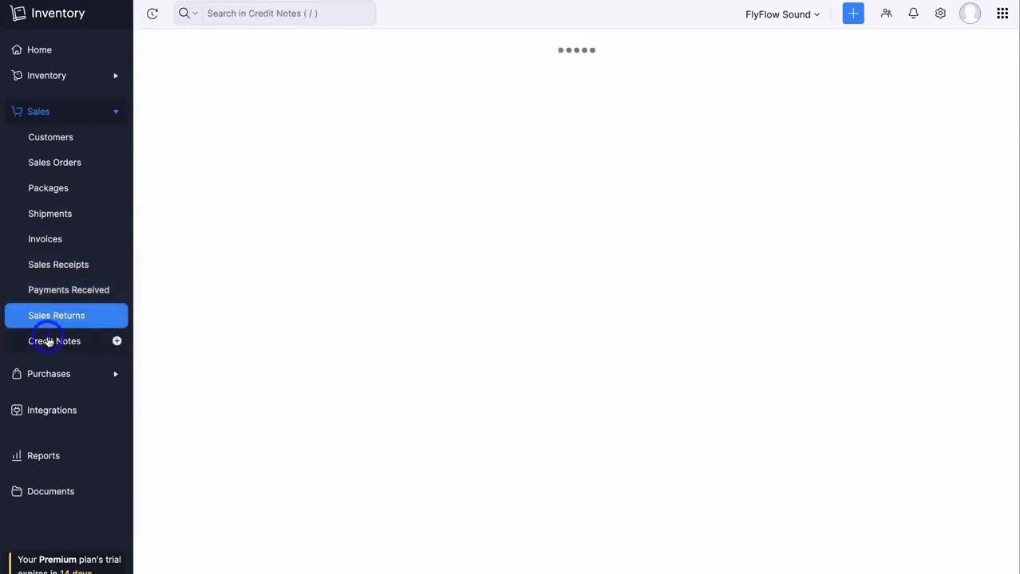
Step: Look through the Vendors, Expenses and Purchase Orders modules of the purchases section
left_click(45, 375)
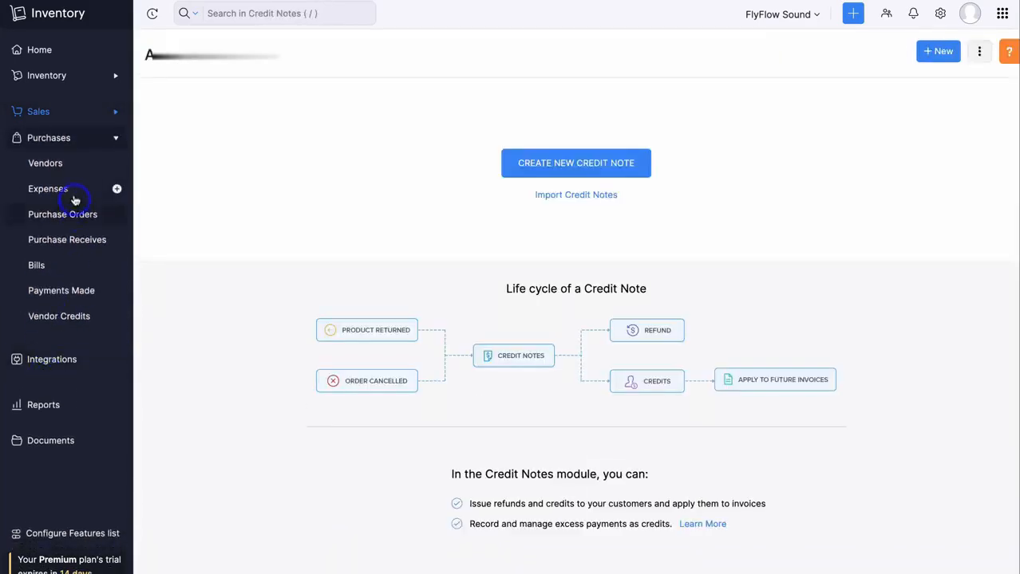
left_click(88, 170)
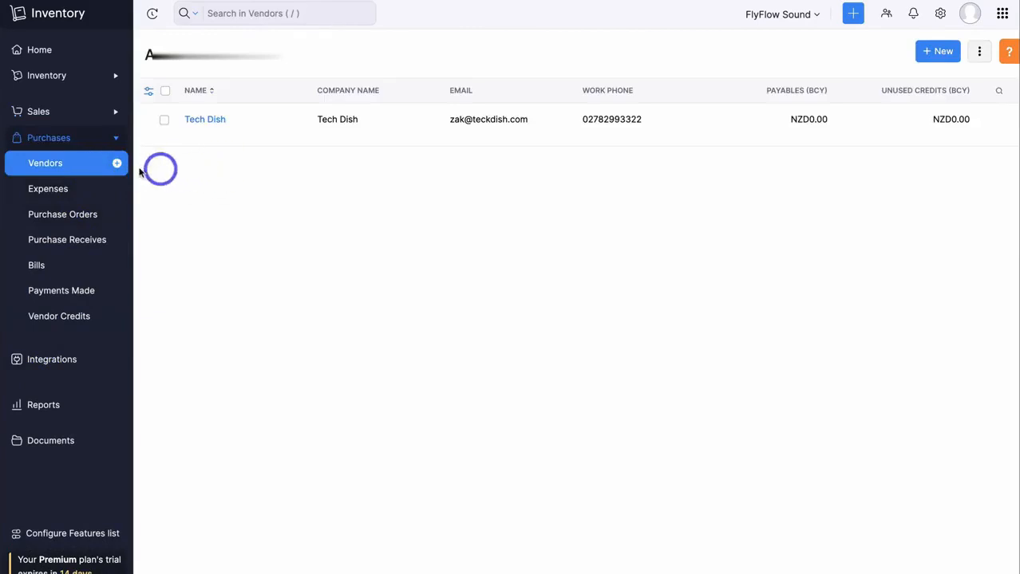
left_click(85, 192)
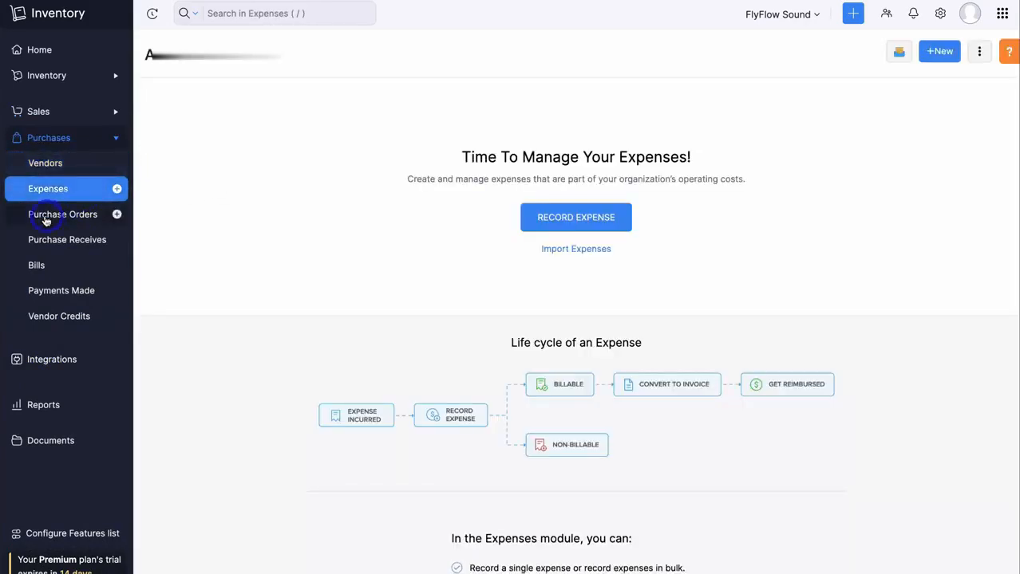
left_click(75, 217)
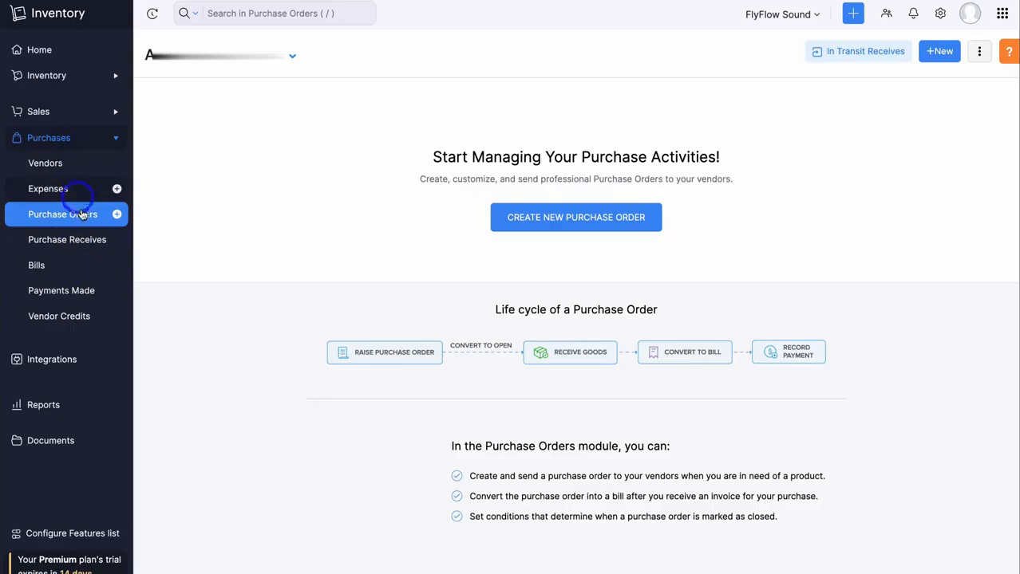
Step: Examine the available integrations for shipping, shopping carts, eCommerce marketplaces and accounting
left_click(49, 359)
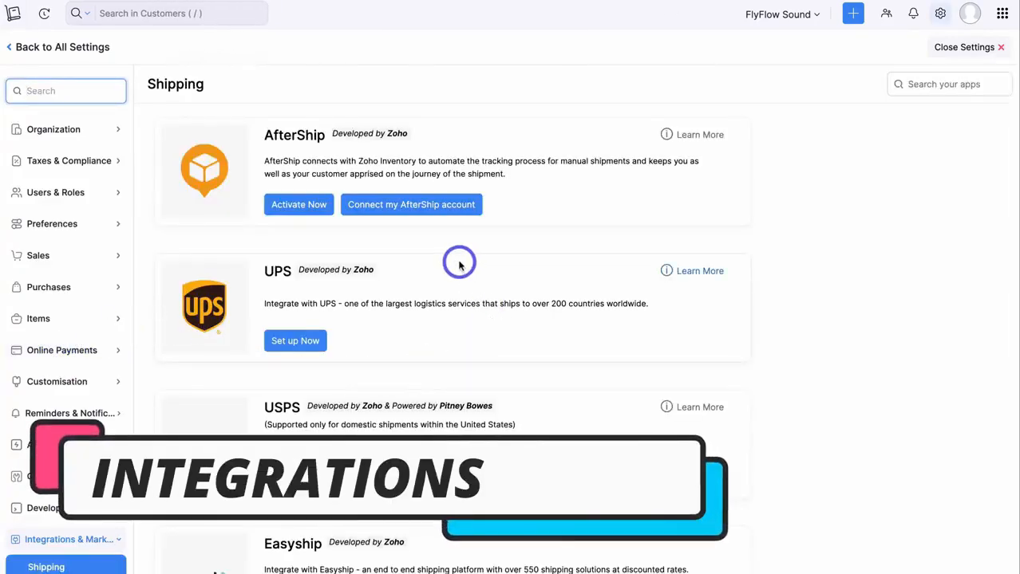
scroll(537, 289, "down", 5)
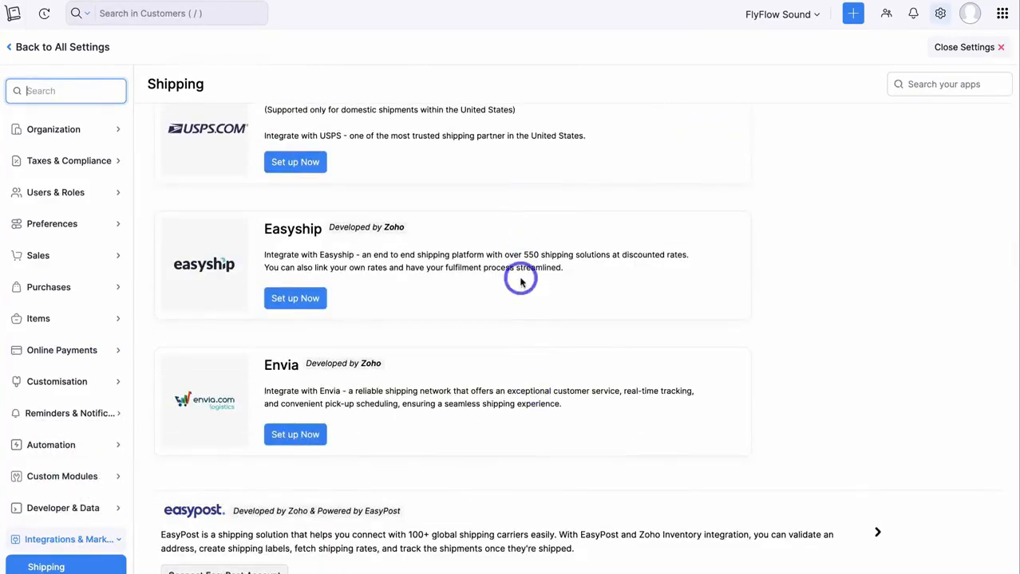
scroll(89, 541, "down", 2)
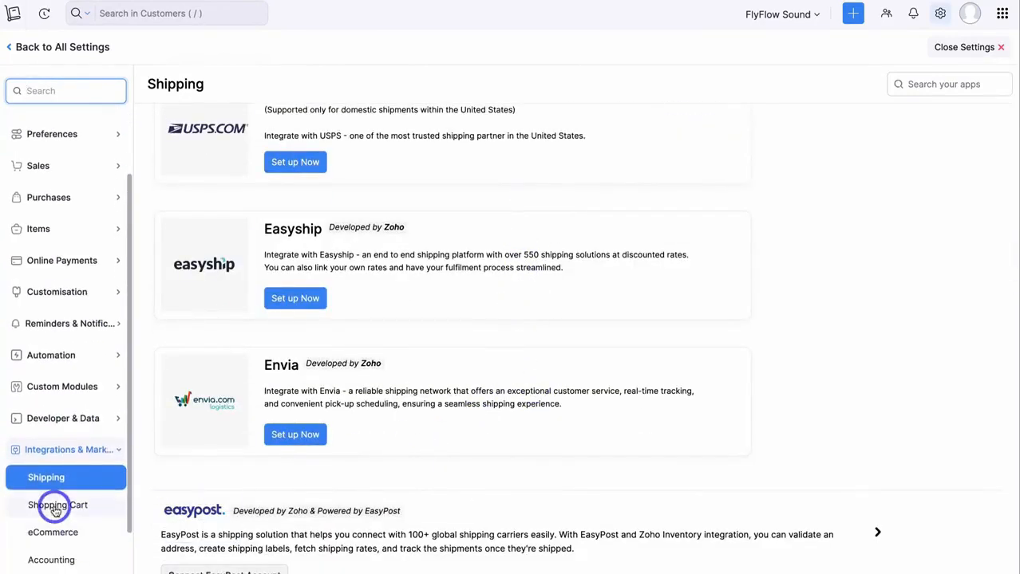
left_click(54, 505)
scroll(330, 524, "down", 3)
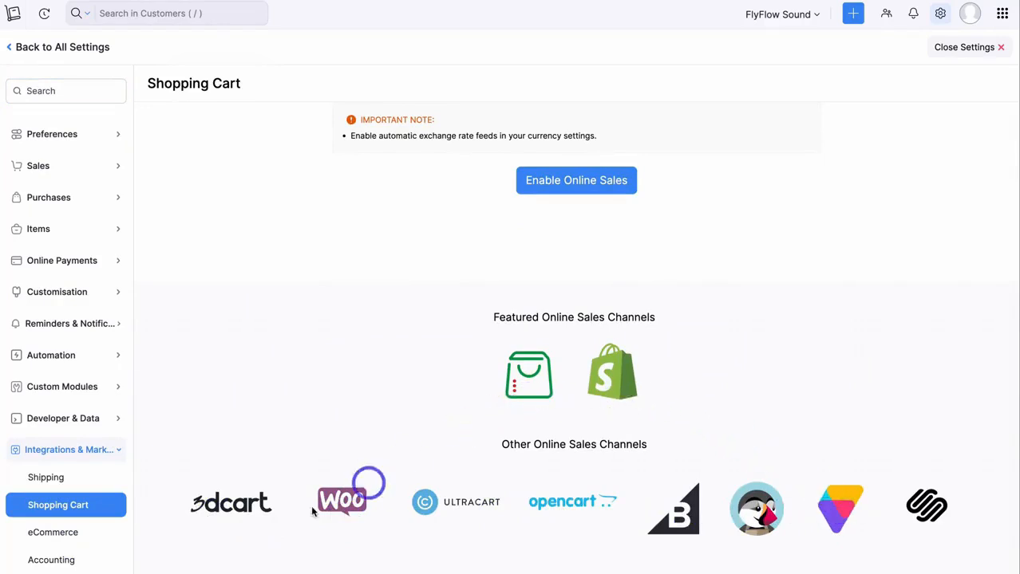
left_click(89, 536)
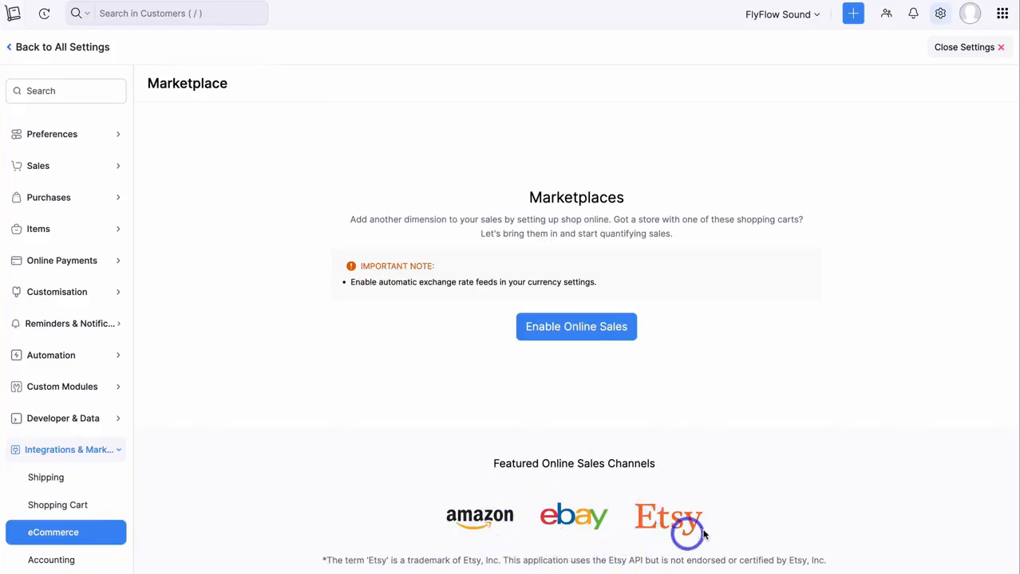
left_click(89, 563)
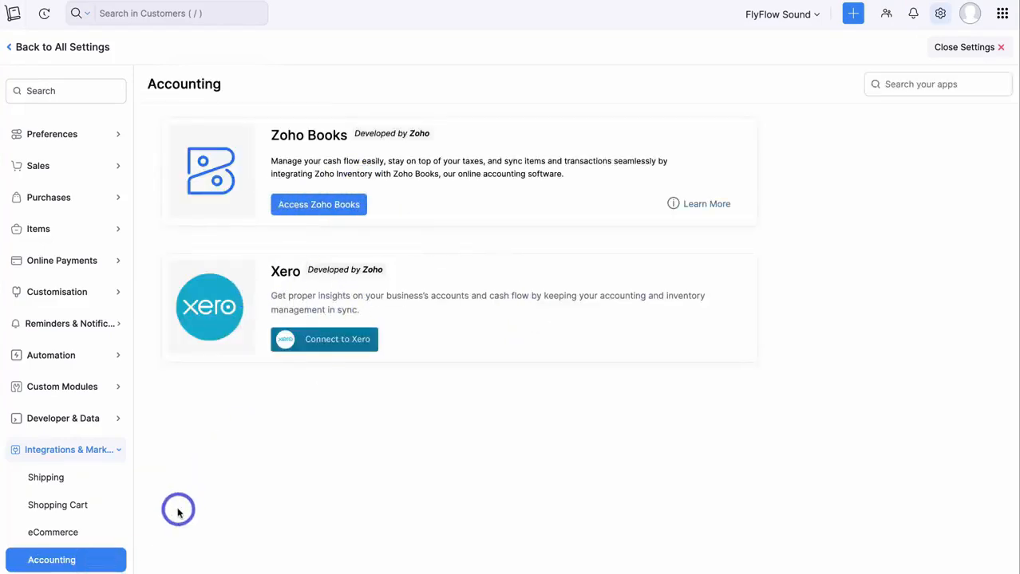
Step: Examine the list of Zoho apps that can be integrated, from Zoho CRM to Zoho Notebook
scroll(68, 531, "down", 1)
scroll(68, 532, "down", 3)
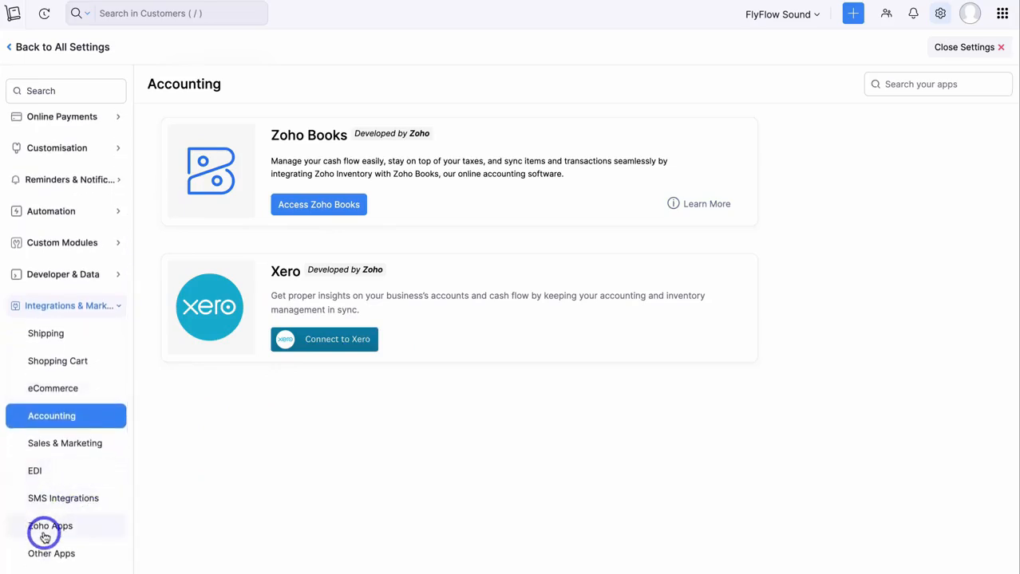
left_click(92, 533)
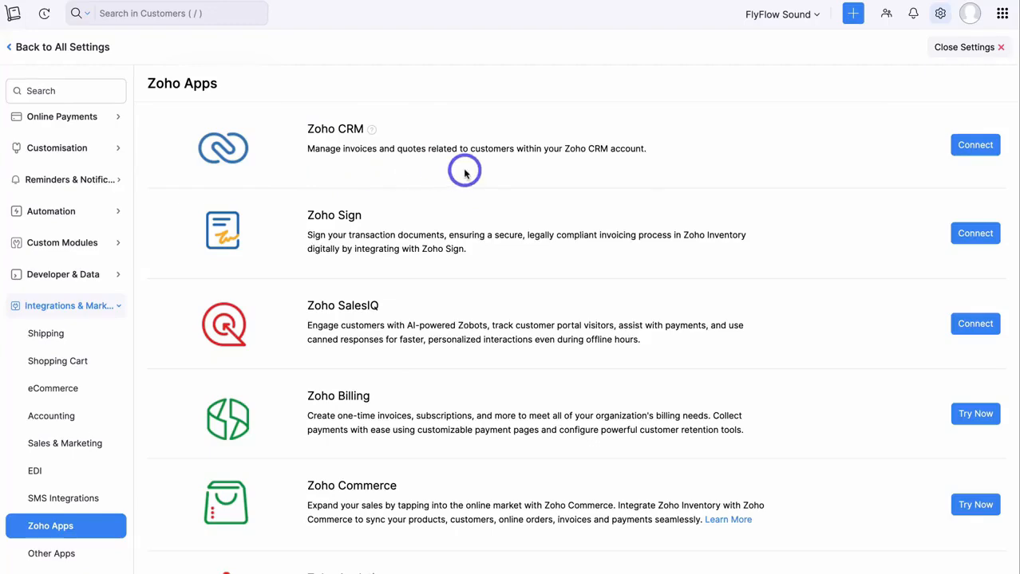
scroll(432, 245, "down", 5)
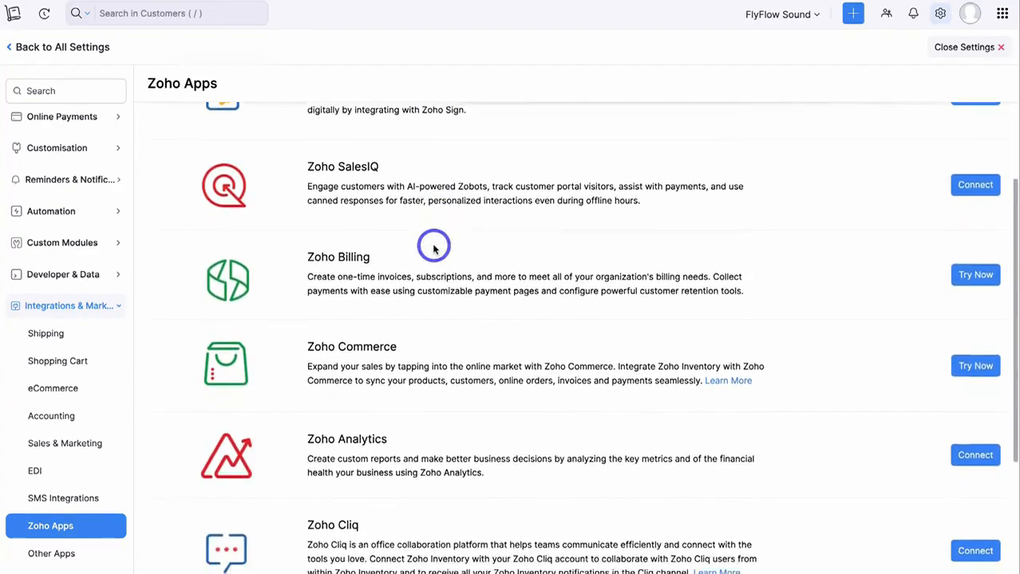
scroll(433, 244, "down", 8)
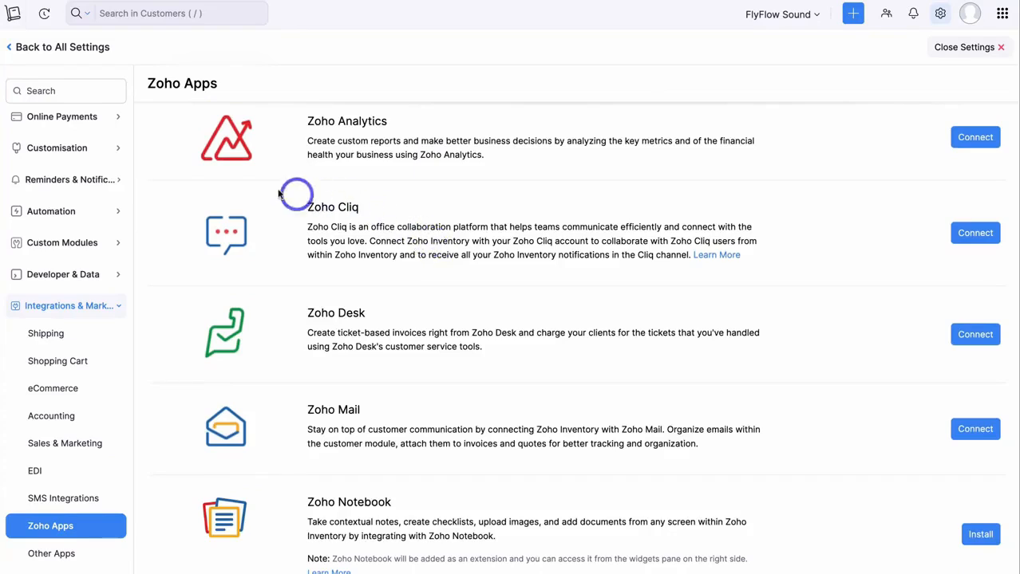
Step: Return to the home dashboard and view the recently visited records and the list of organizations
left_click(12, 17)
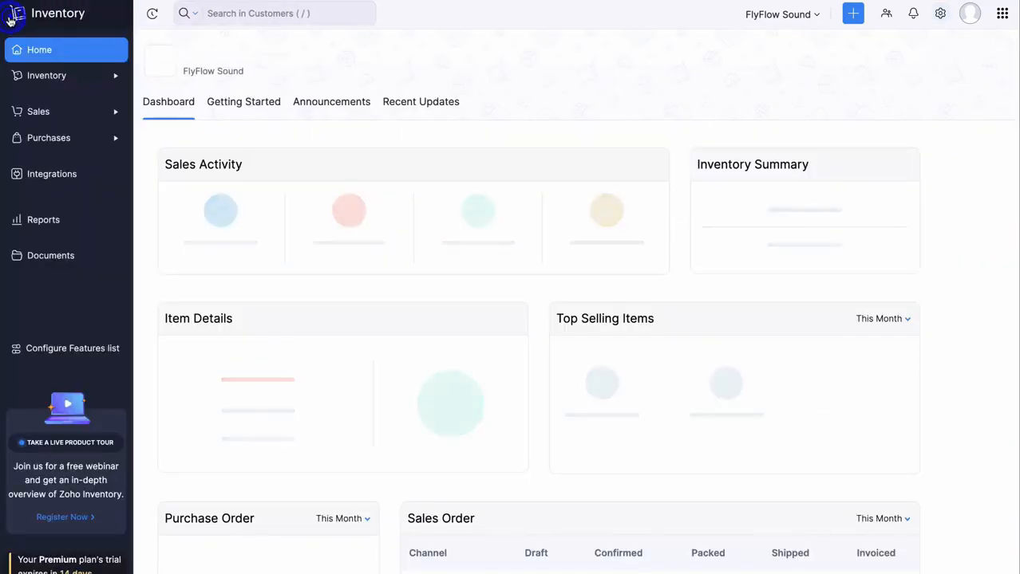
left_click(153, 13)
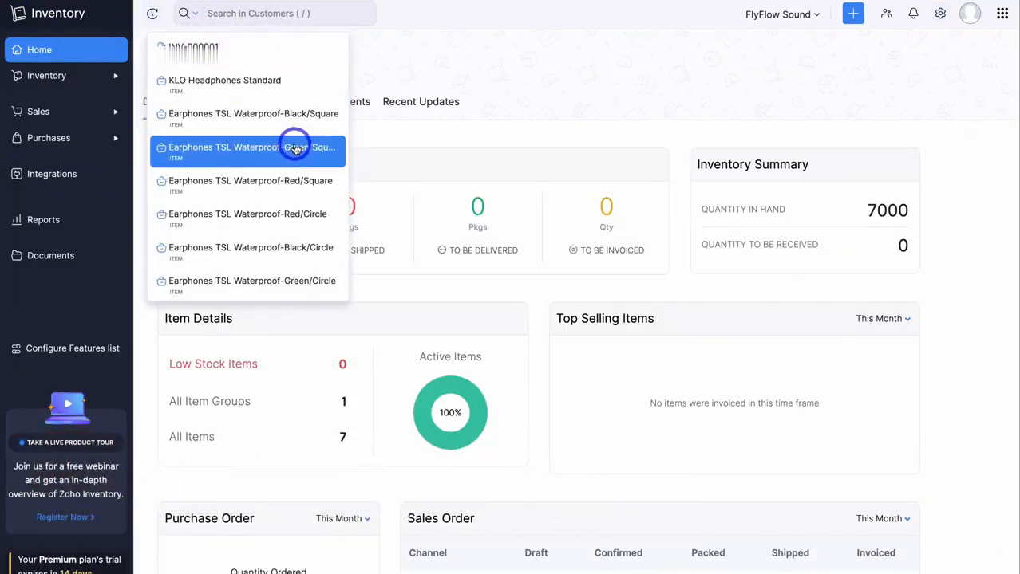
left_click(806, 89)
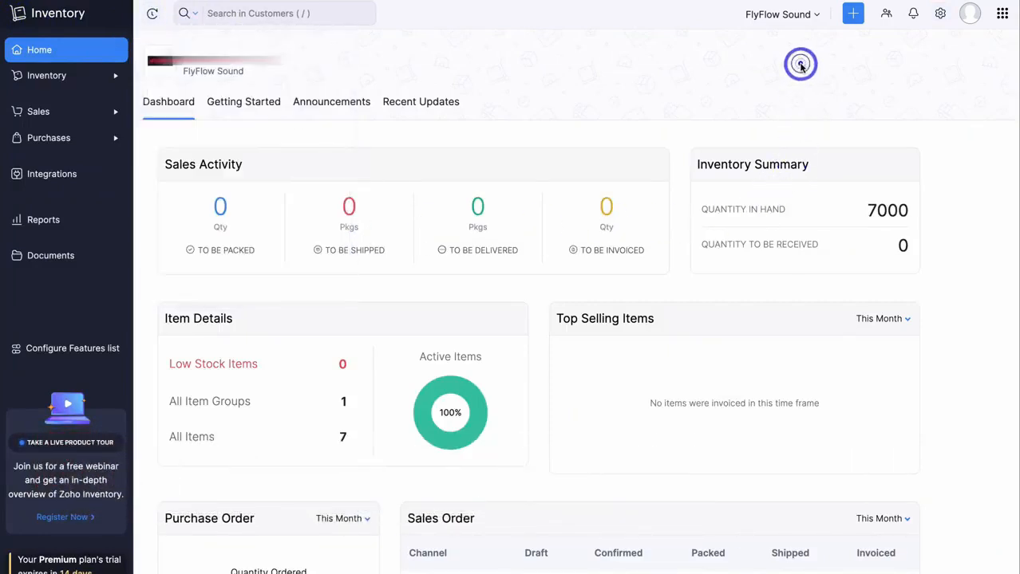
left_click(788, 16)
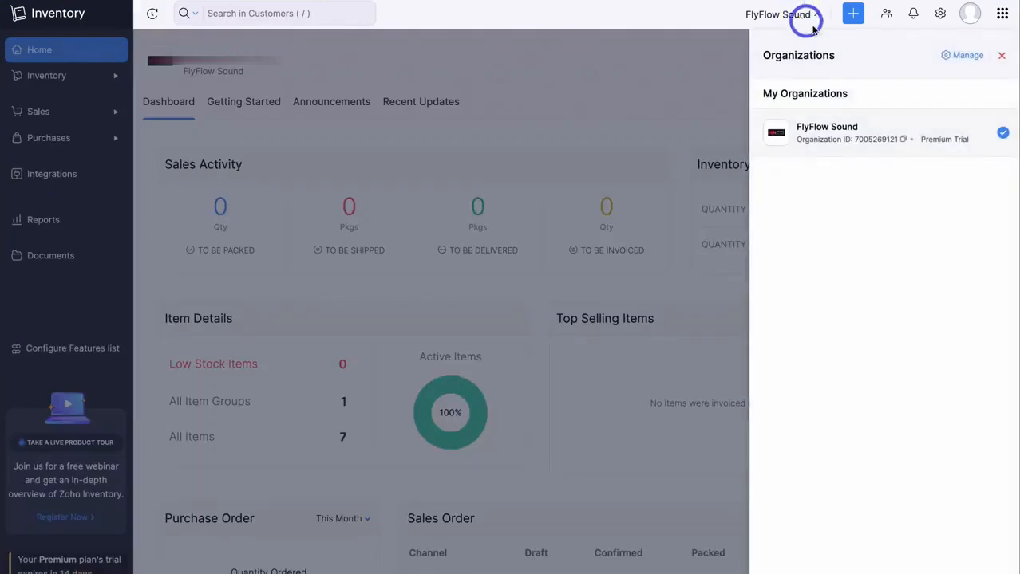
left_click(710, 51)
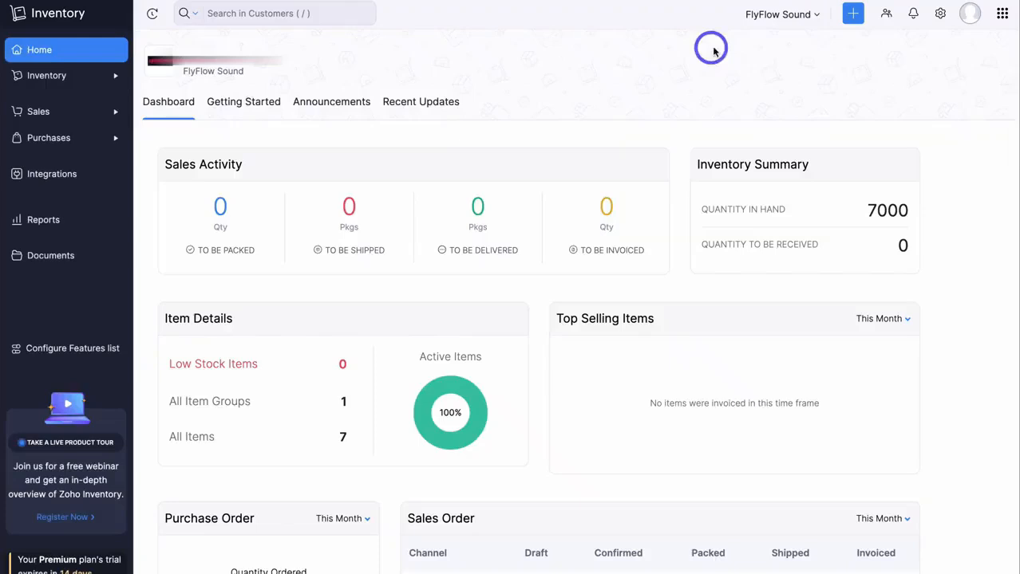
Step: View the quick-create options for general, sales and purchase records, and open the notifications
left_click(853, 16)
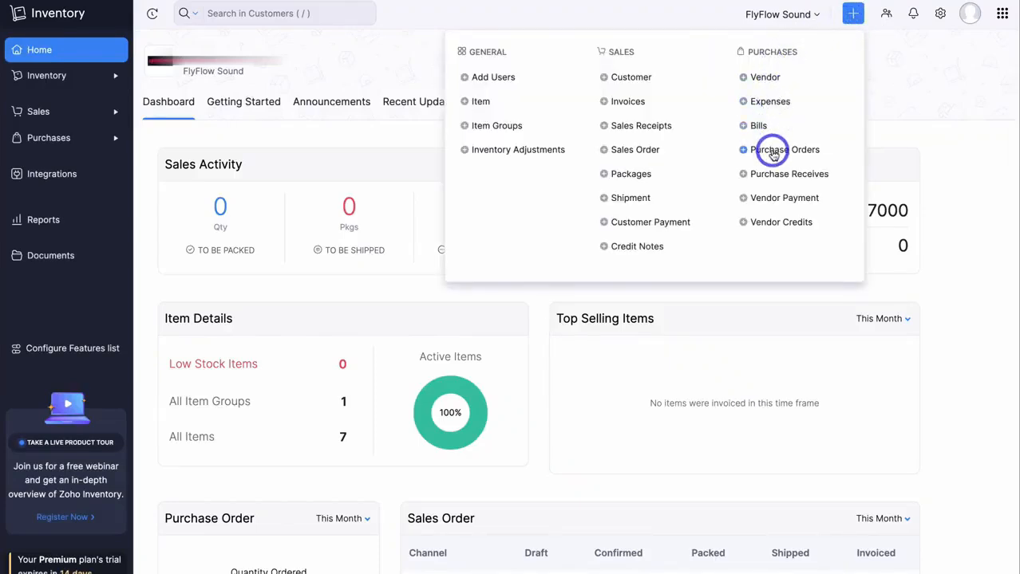
left_click(853, 14)
left_click(915, 16)
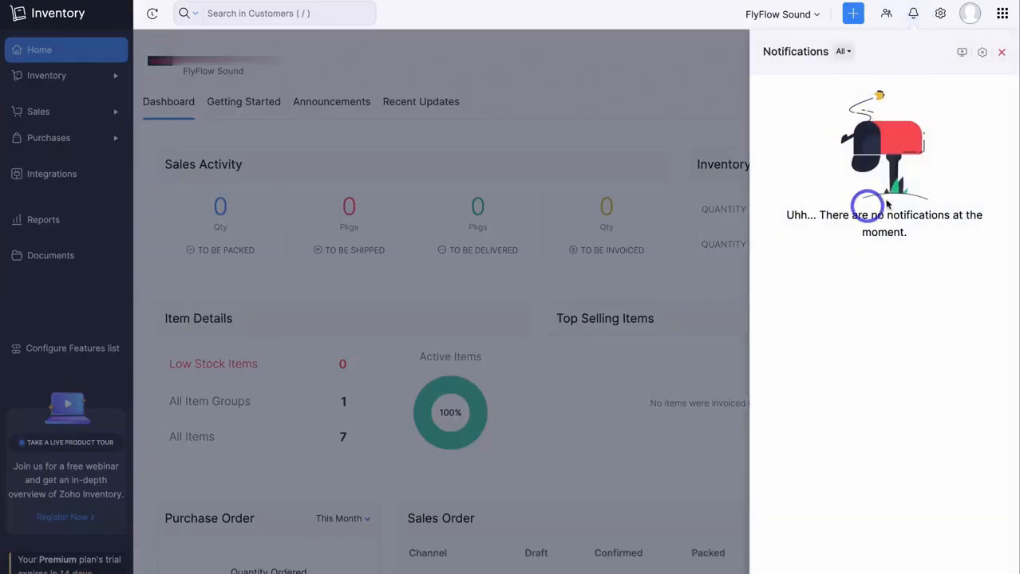
Step: View the filter options for notifications, and open the account profile and help resources
left_click(844, 53)
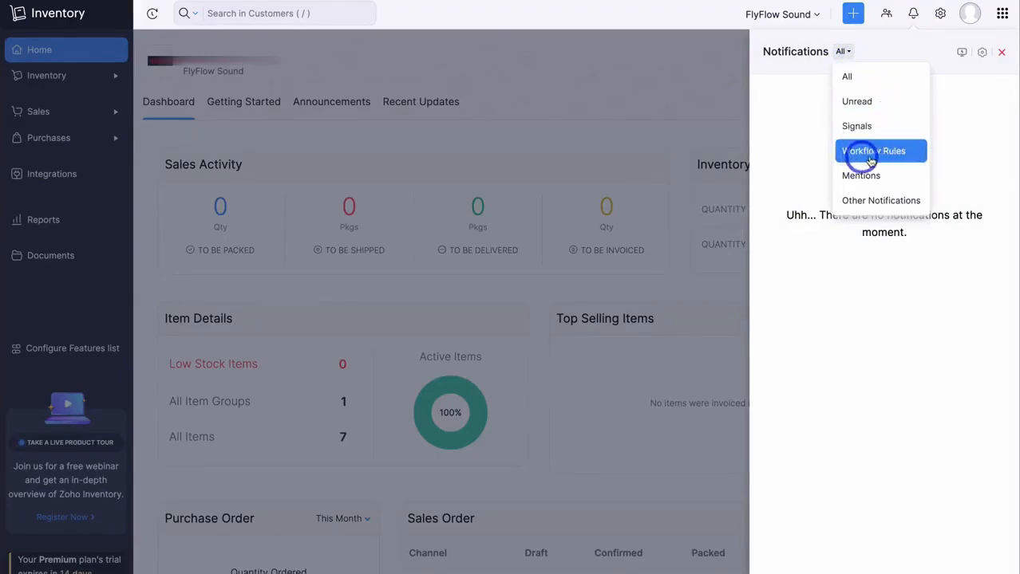
left_click(983, 166)
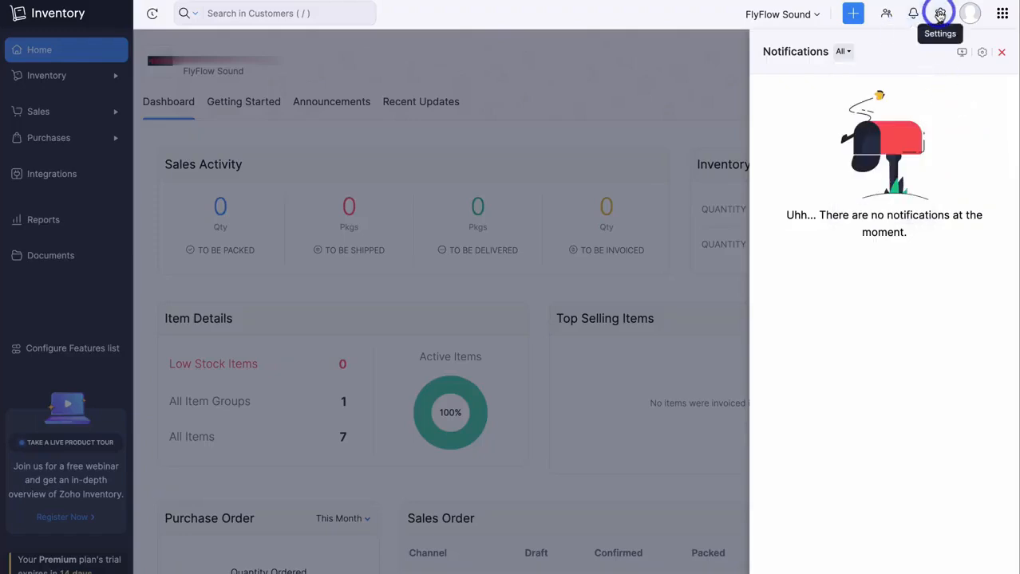
left_click(964, 14)
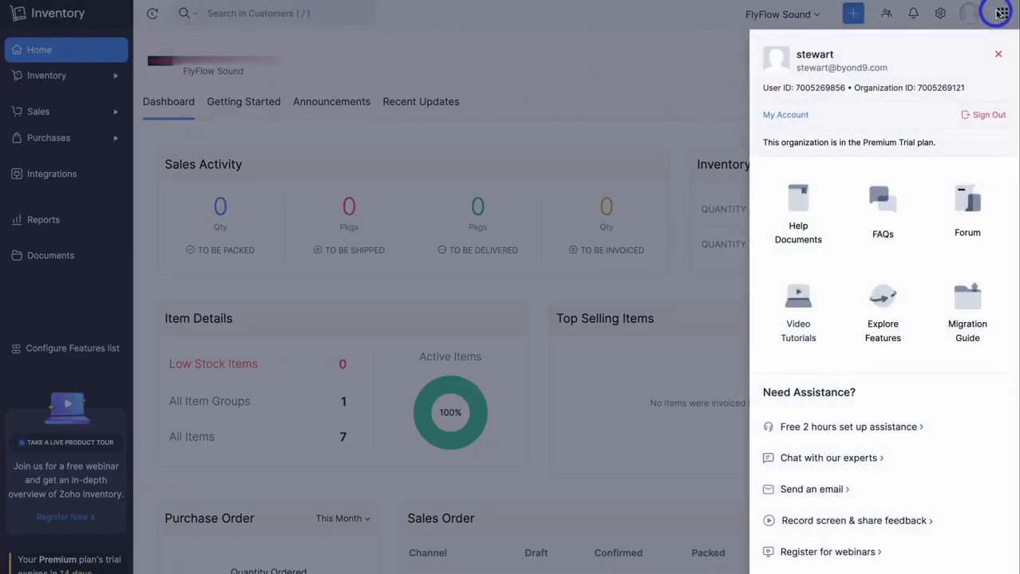
Step: Browse the list of all Zoho apps, including the finance and collaboration apps, and close it
left_click(999, 13)
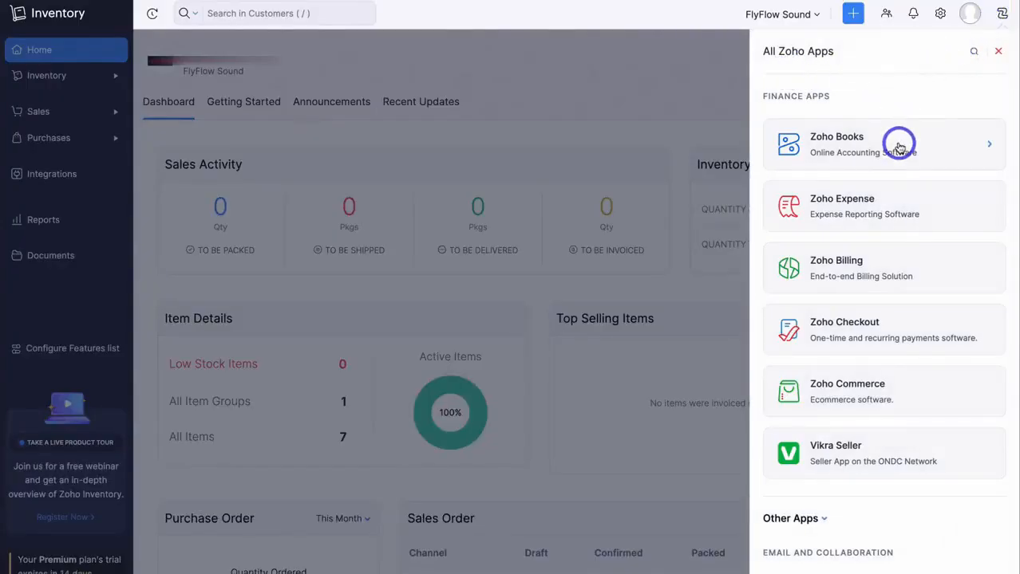
scroll(898, 149, "down", 3)
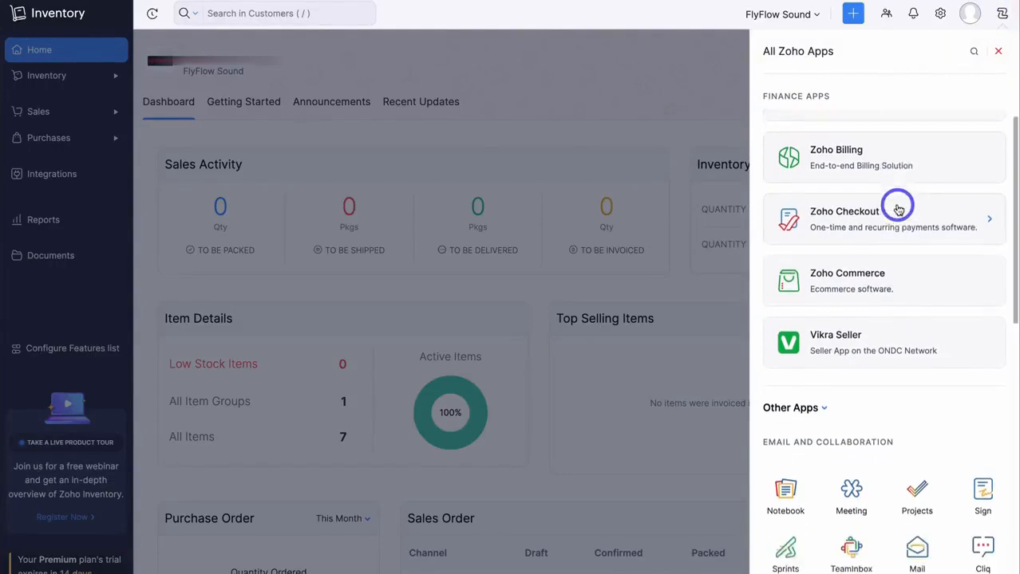
scroll(898, 204, "up", 3)
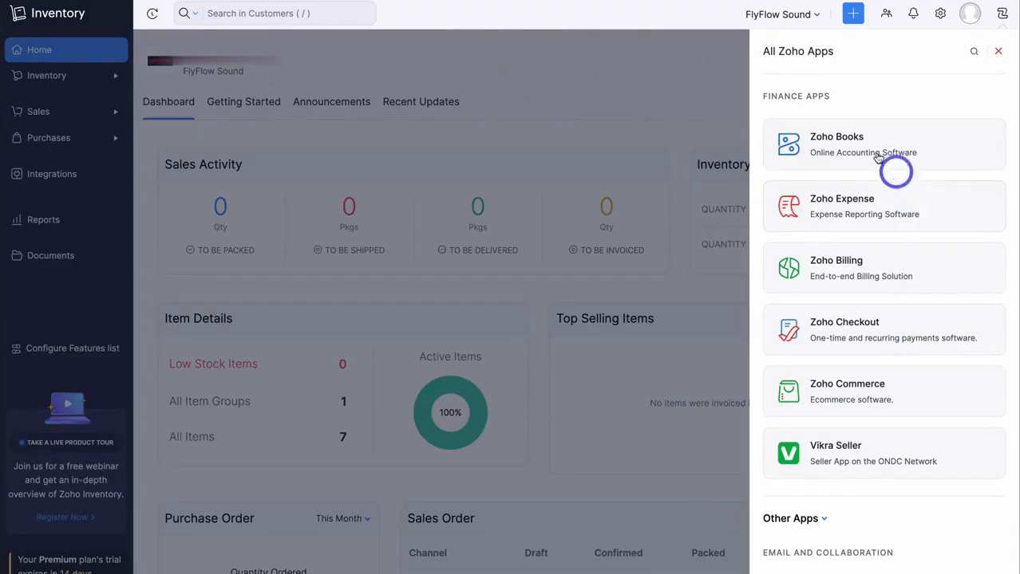
left_click(630, 84)
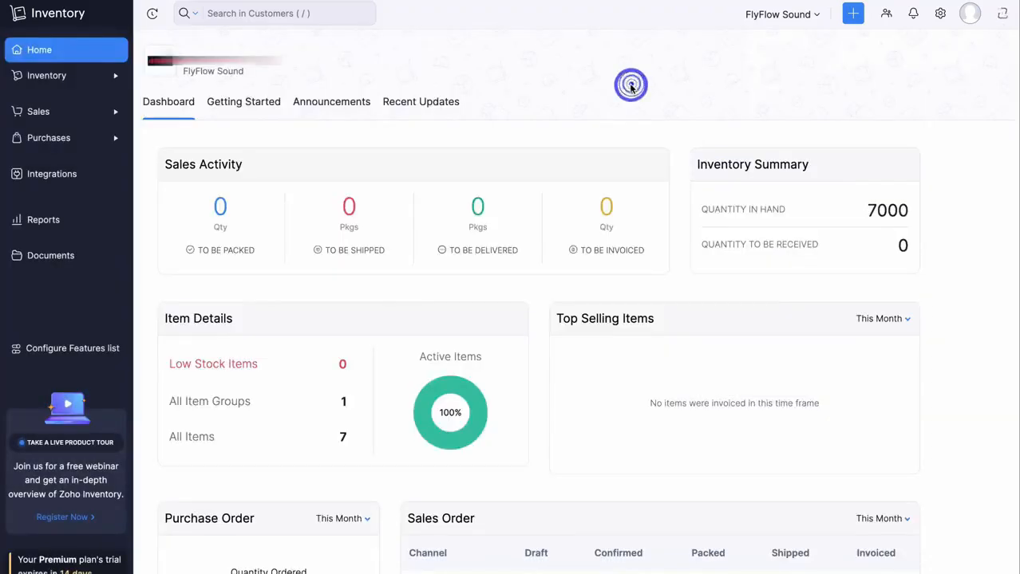
Step: View the modules available under Inventory, Sales and Purchases, and open the Reports Center
left_click(60, 83)
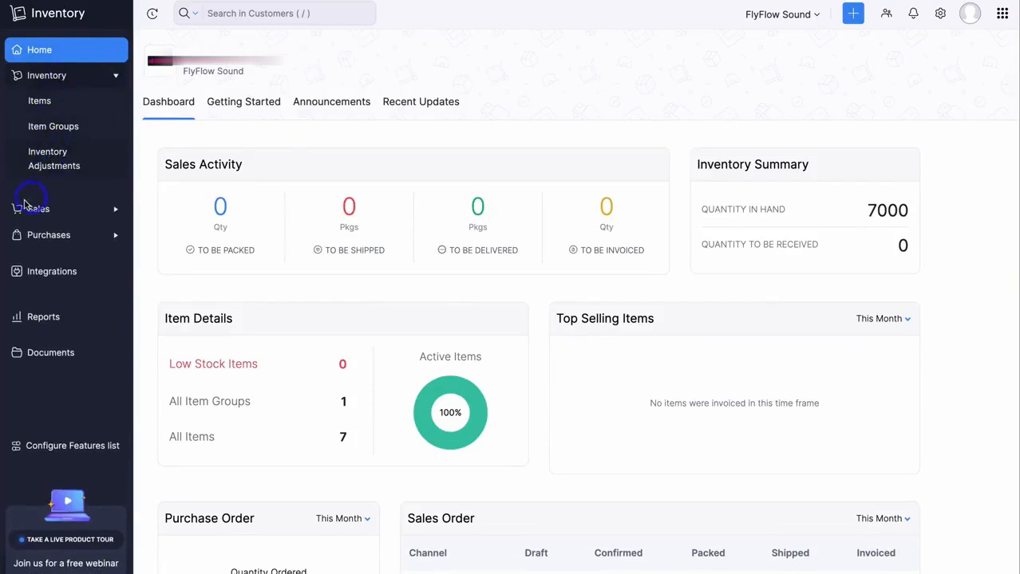
left_click(63, 209)
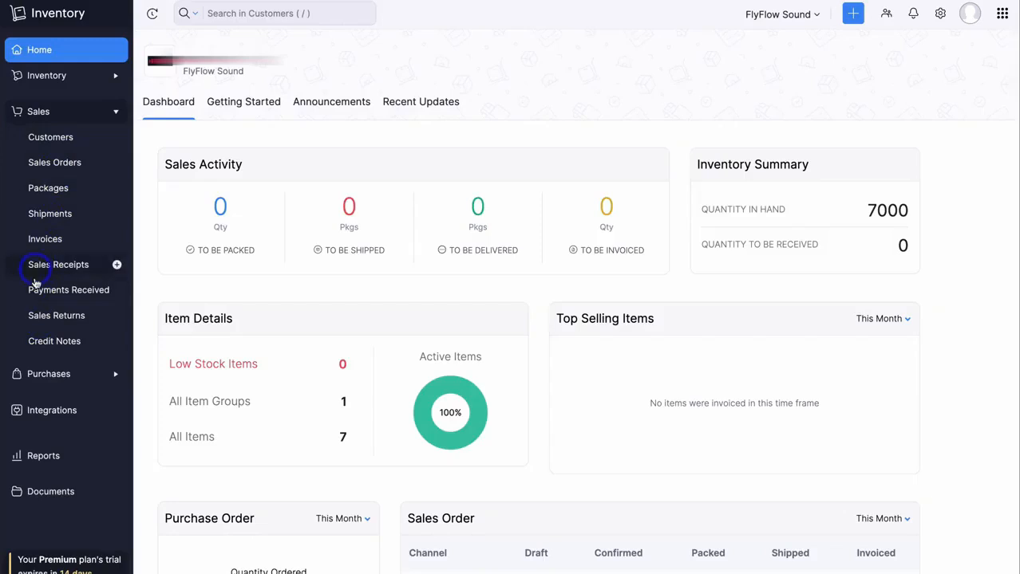
left_click(38, 375)
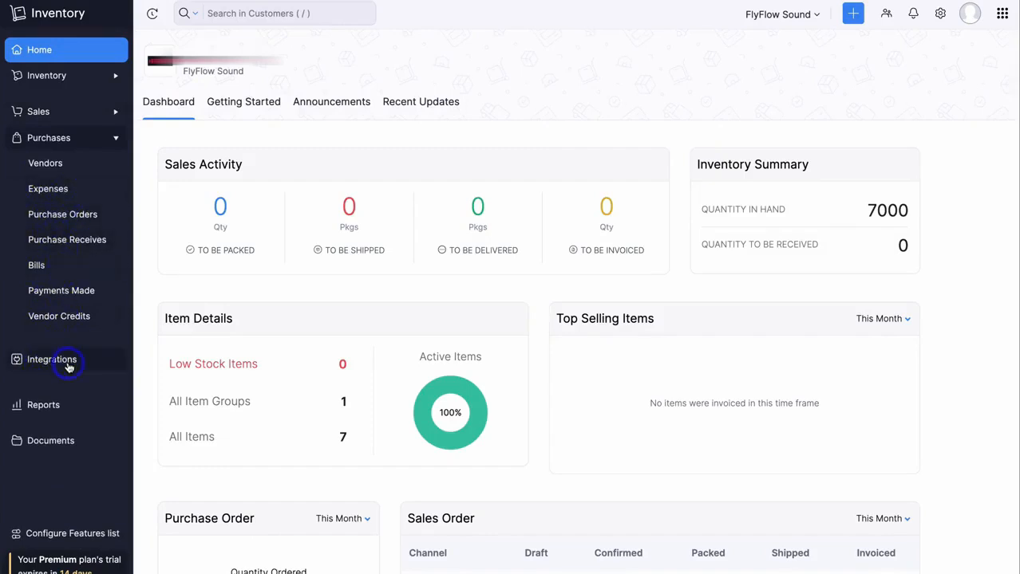
left_click(37, 407)
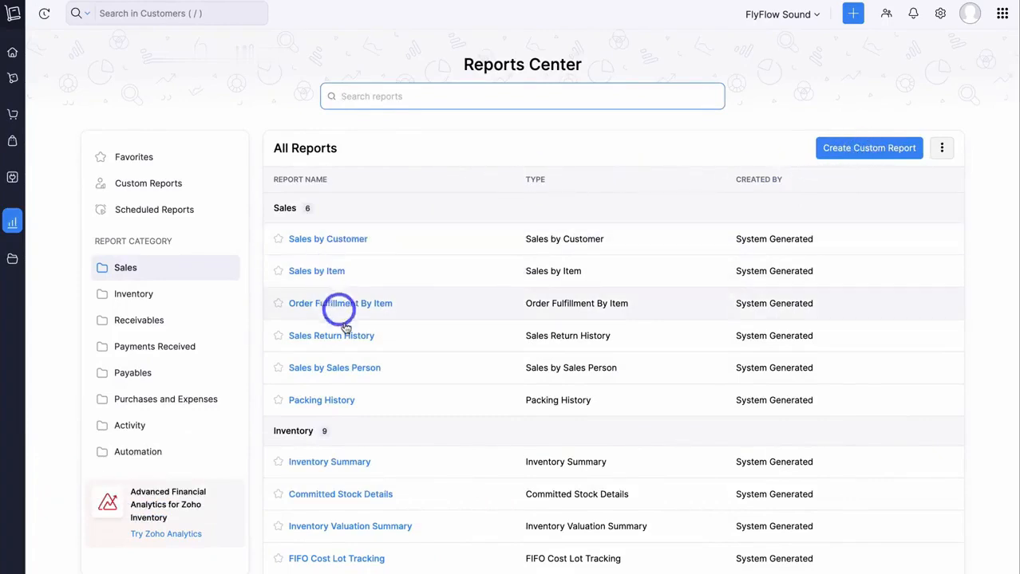
Step: Look through all uploaded documents and their associated items, and return to the home dashboard
left_click(11, 259)
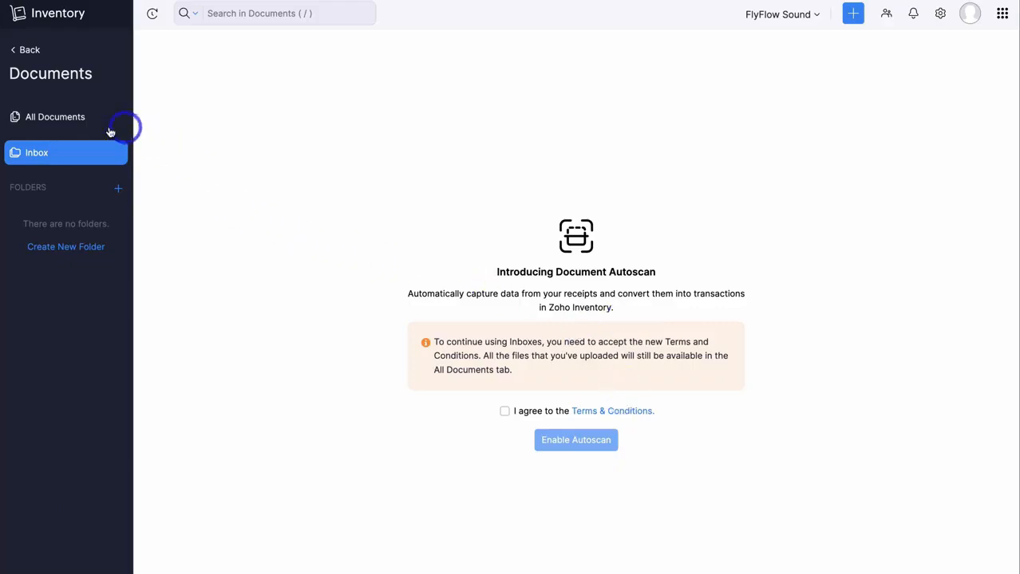
left_click(46, 119)
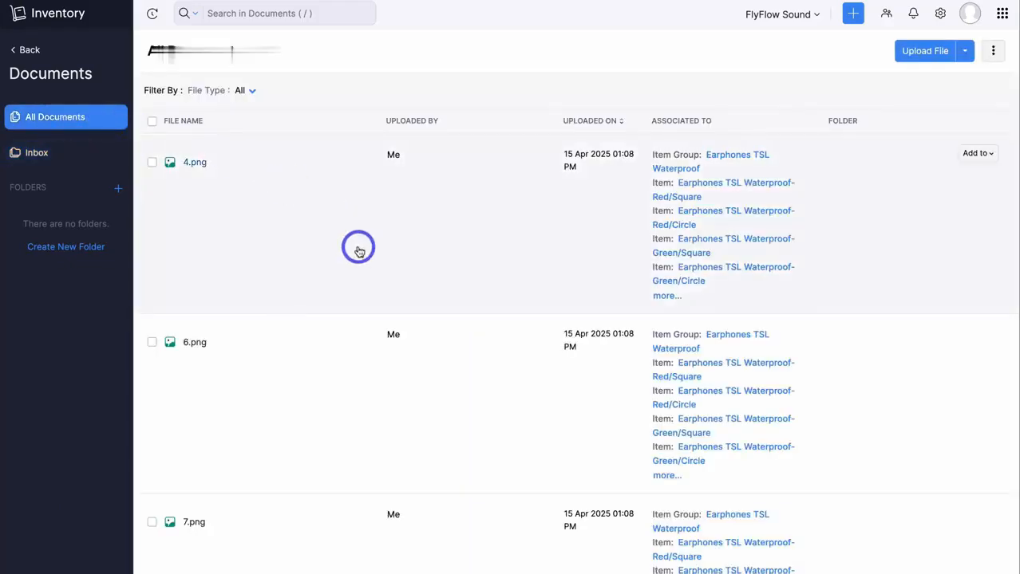
scroll(359, 250, "down", 3)
scroll(359, 250, "down", 3)
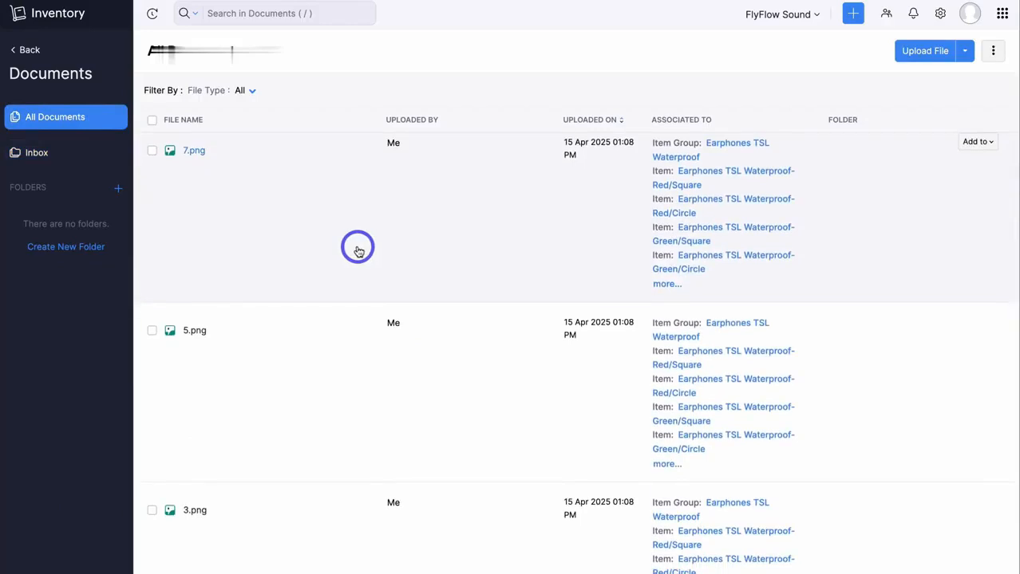
scroll(359, 249, "down", 3)
scroll(358, 250, "up", 8)
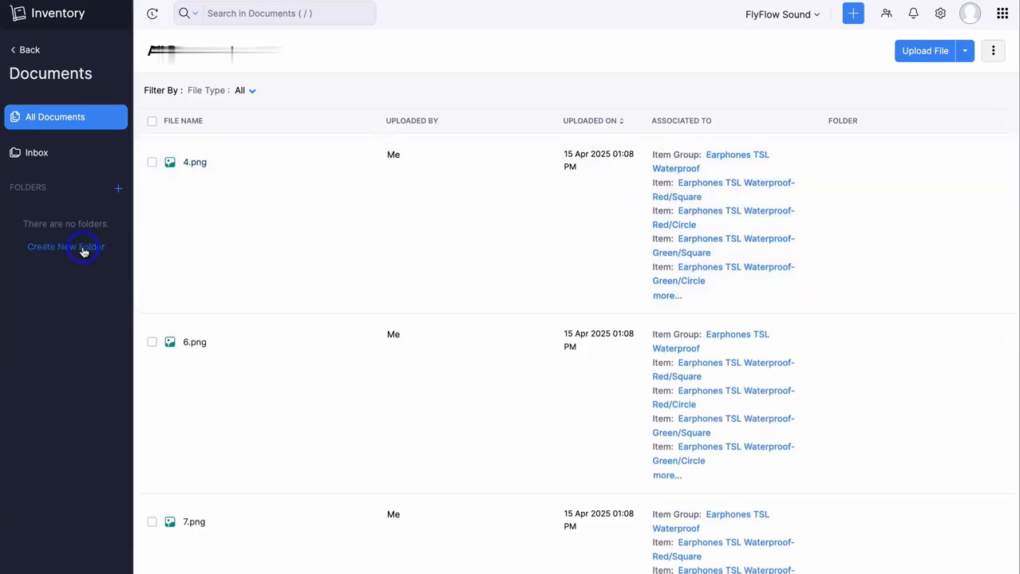
left_click(22, 17)
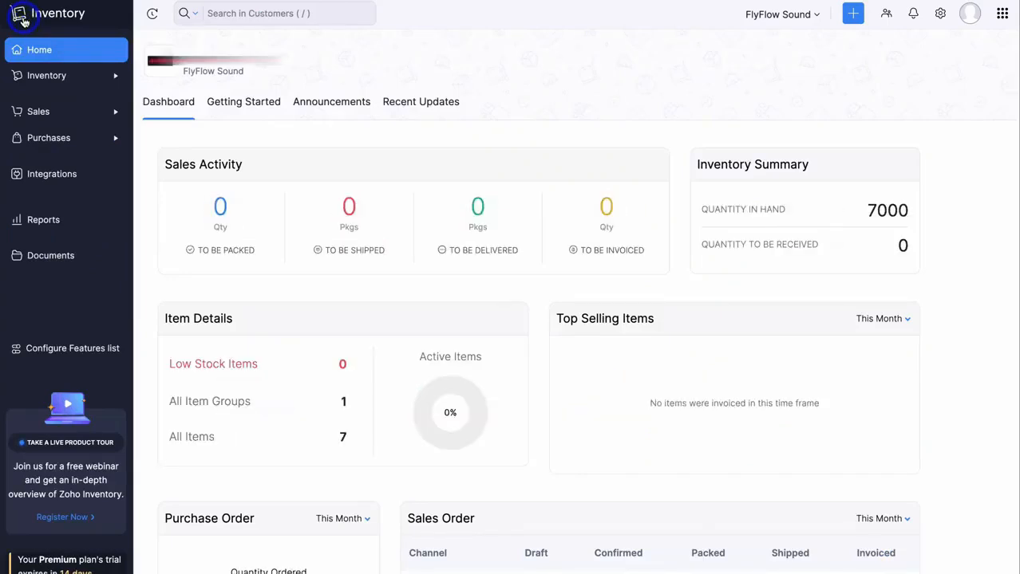